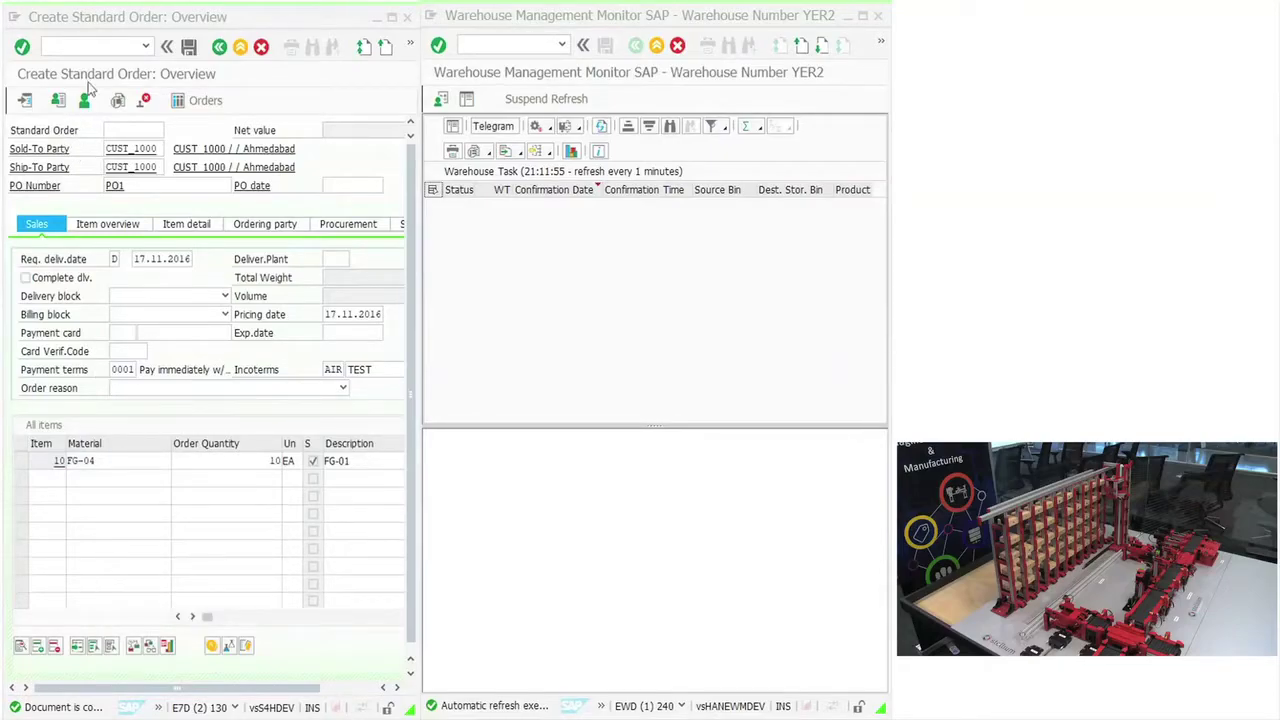
Save the standard order for 10 EA of FG-04 and dismiss the confirmation message.
left_click(189, 48)
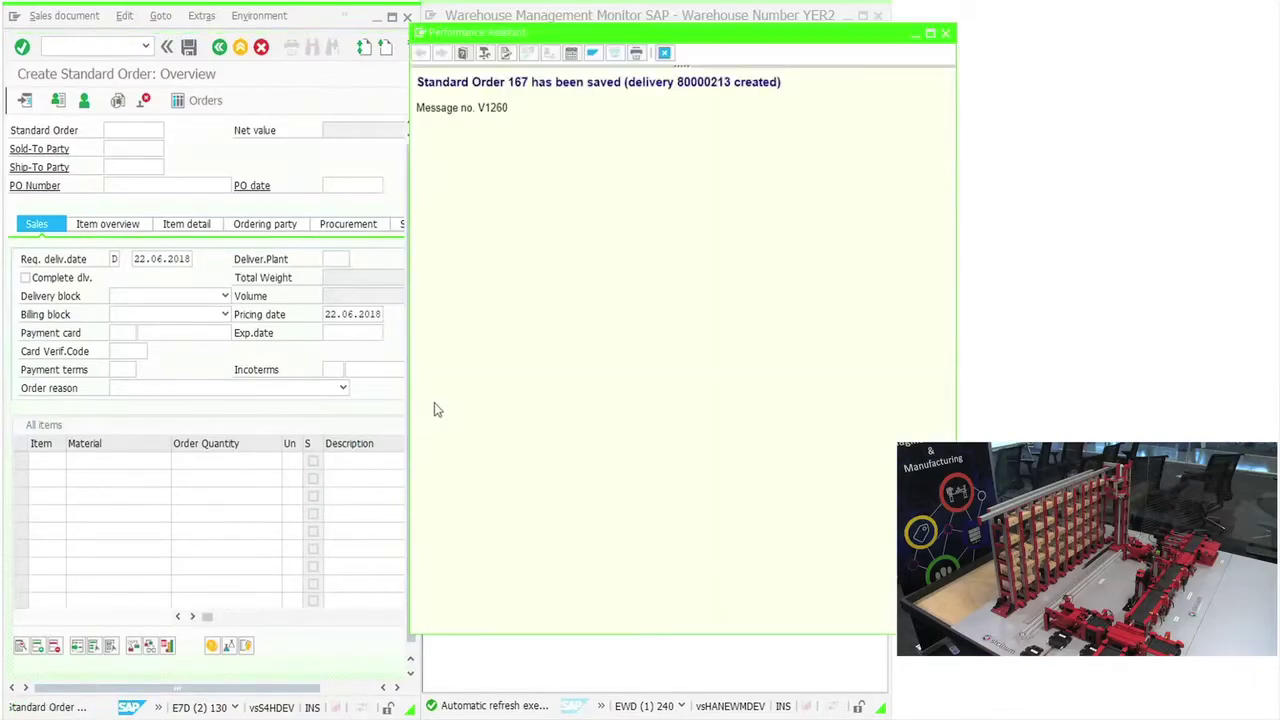
left_click(663, 52)
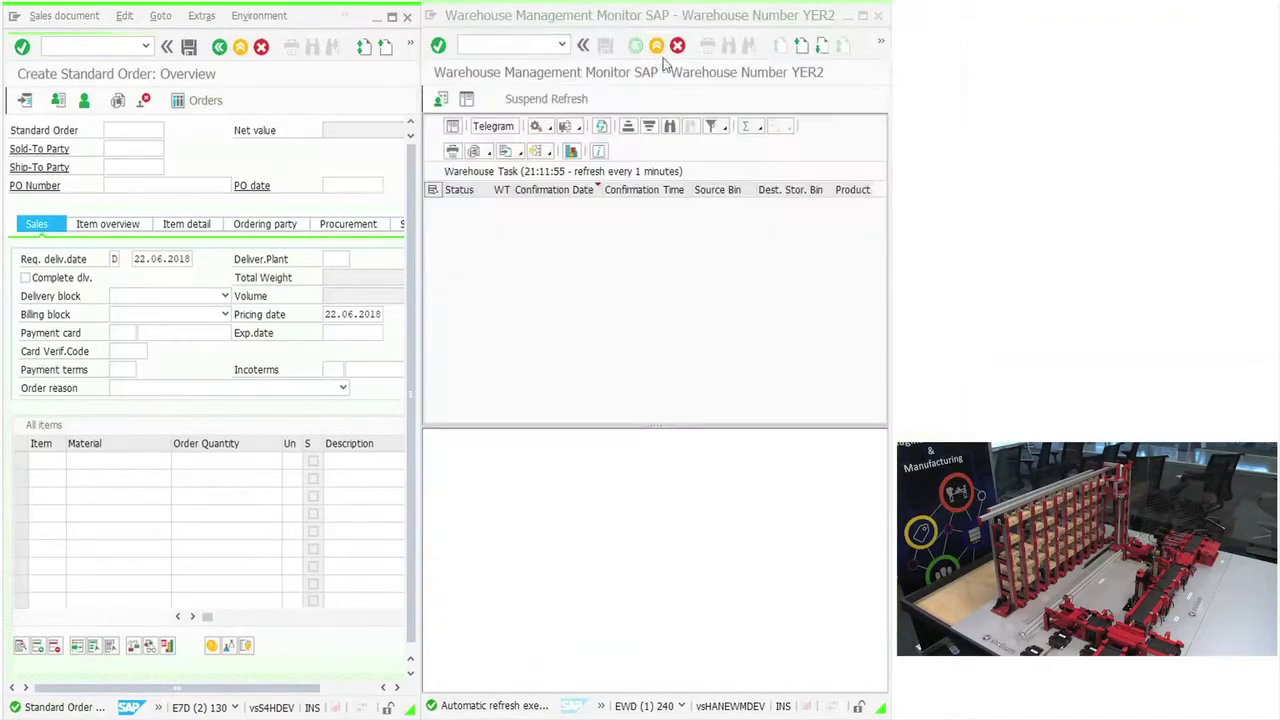
Keep refreshing the warehouse monitor until FG-04's task from bin 031.03.08.01 to Y003-01-02 is listed.
left_click(601, 127)
left_click(601, 127)
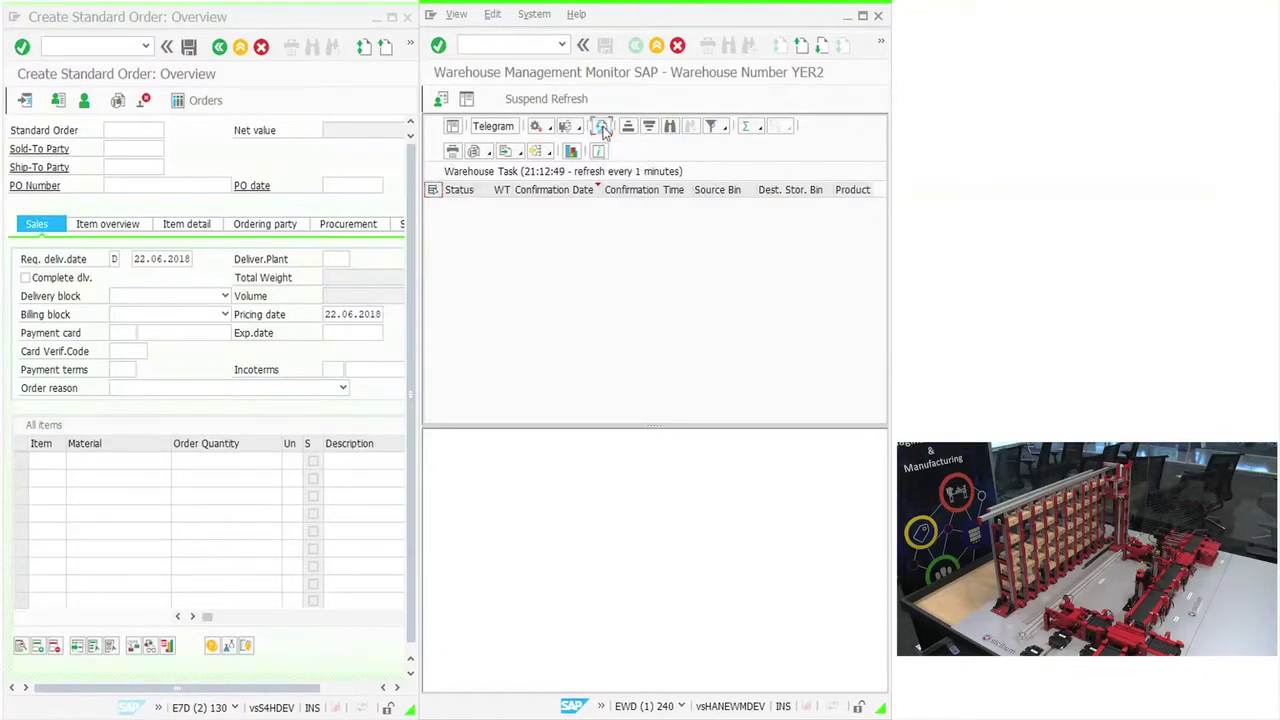
left_click(602, 129)
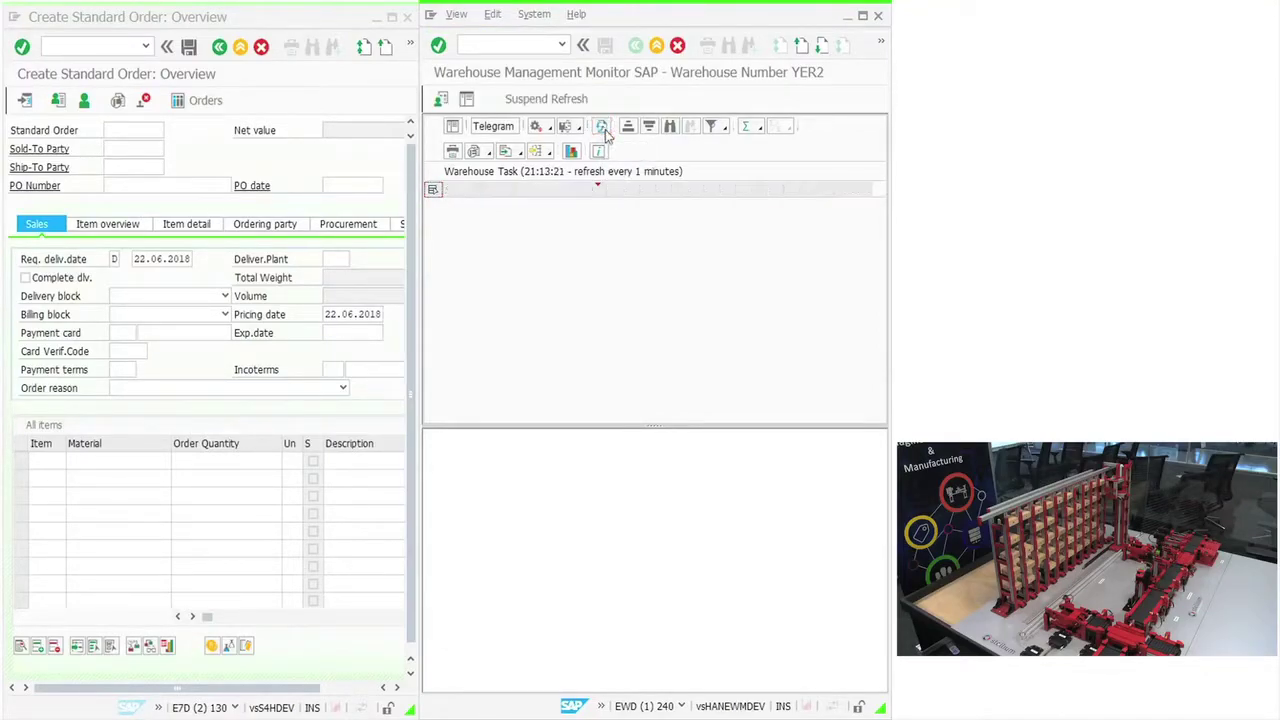
left_click(603, 130)
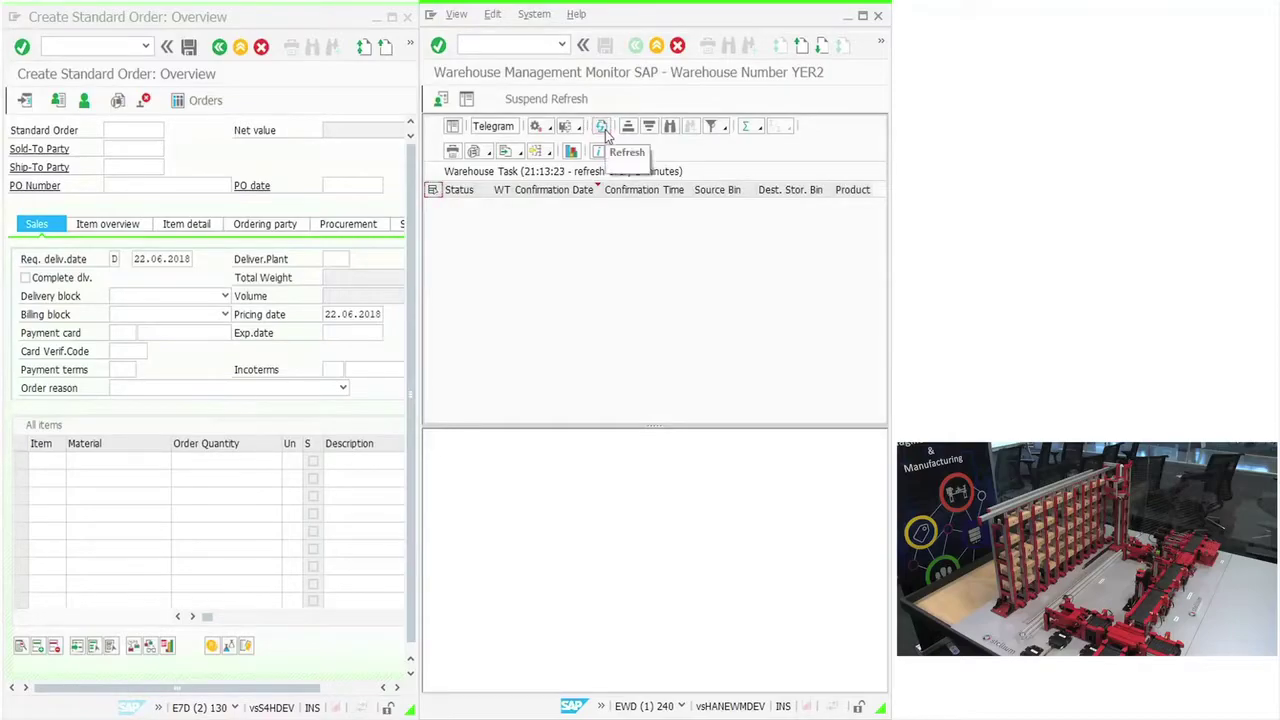
left_click(602, 129)
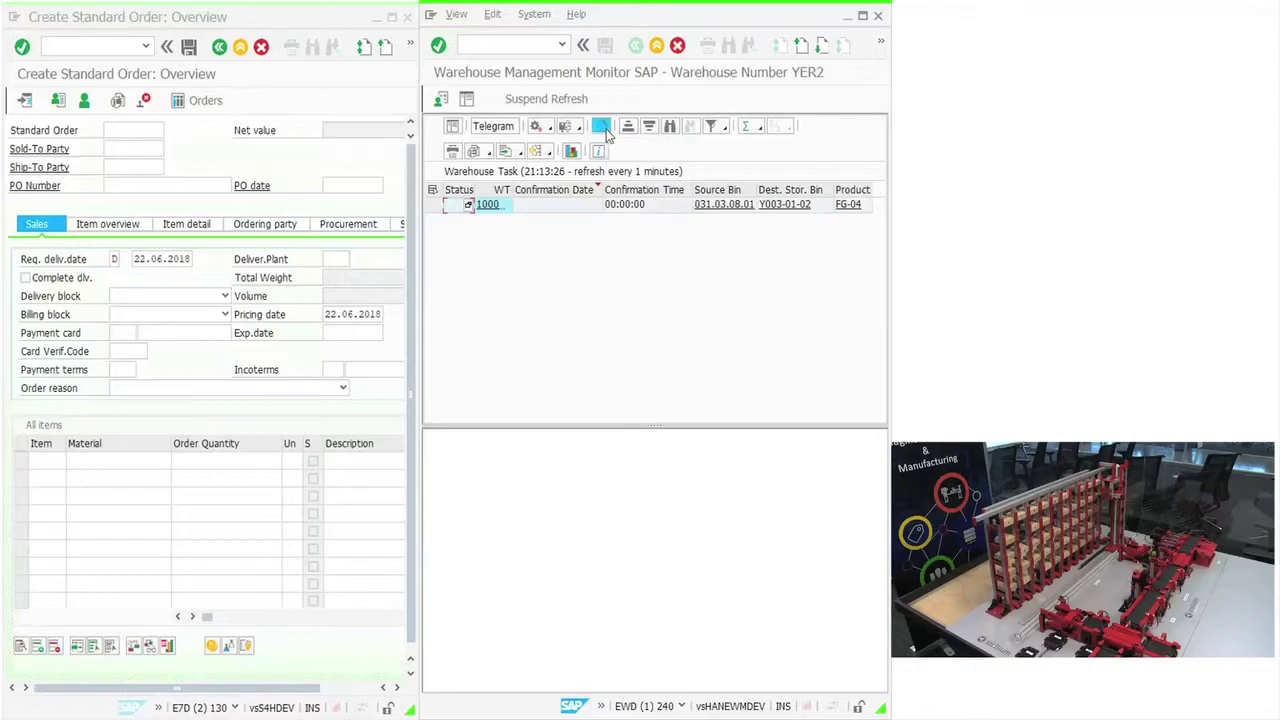
left_click(602, 129)
left_click(603, 130)
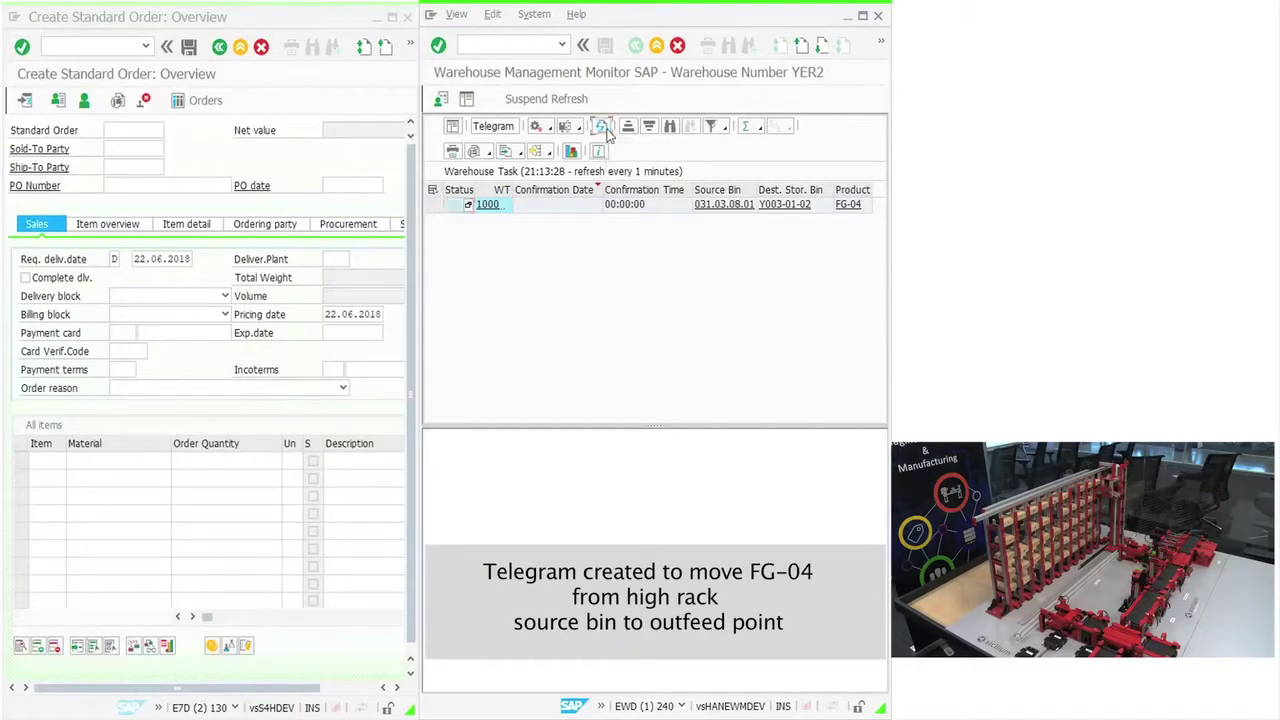
left_click(602, 130)
left_click(602, 129)
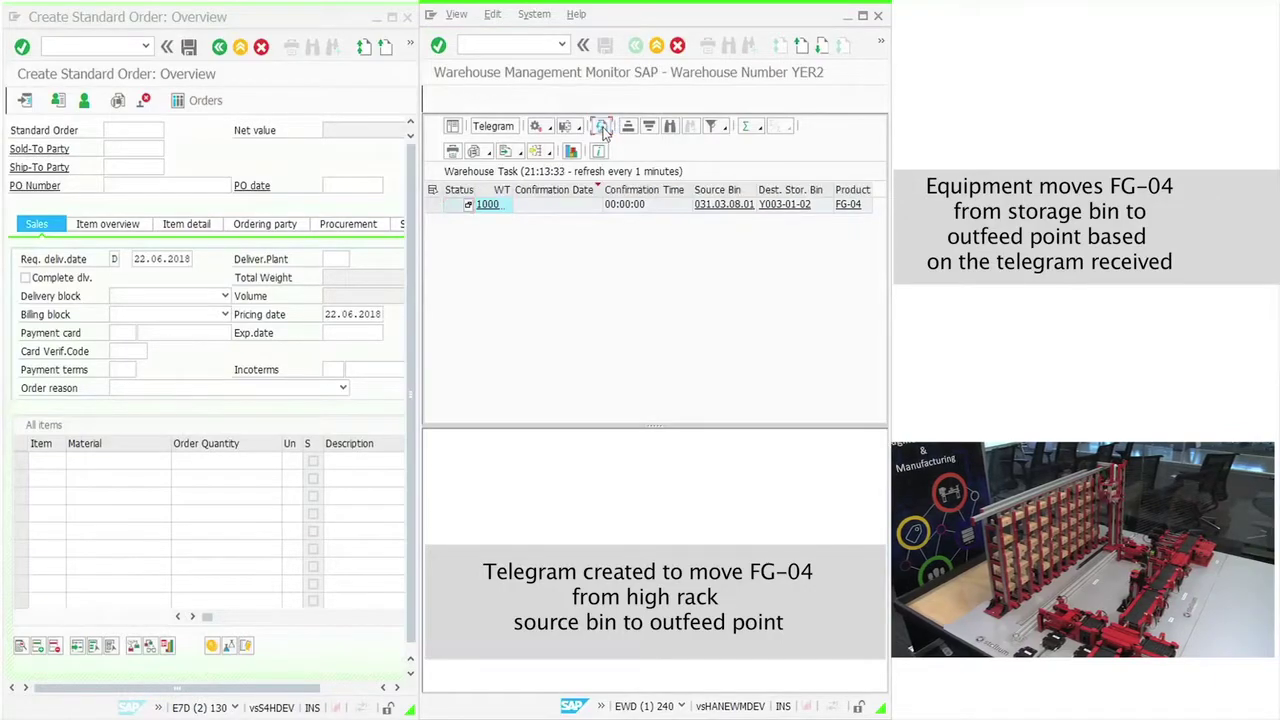
left_click(602, 129)
left_click(602, 129)
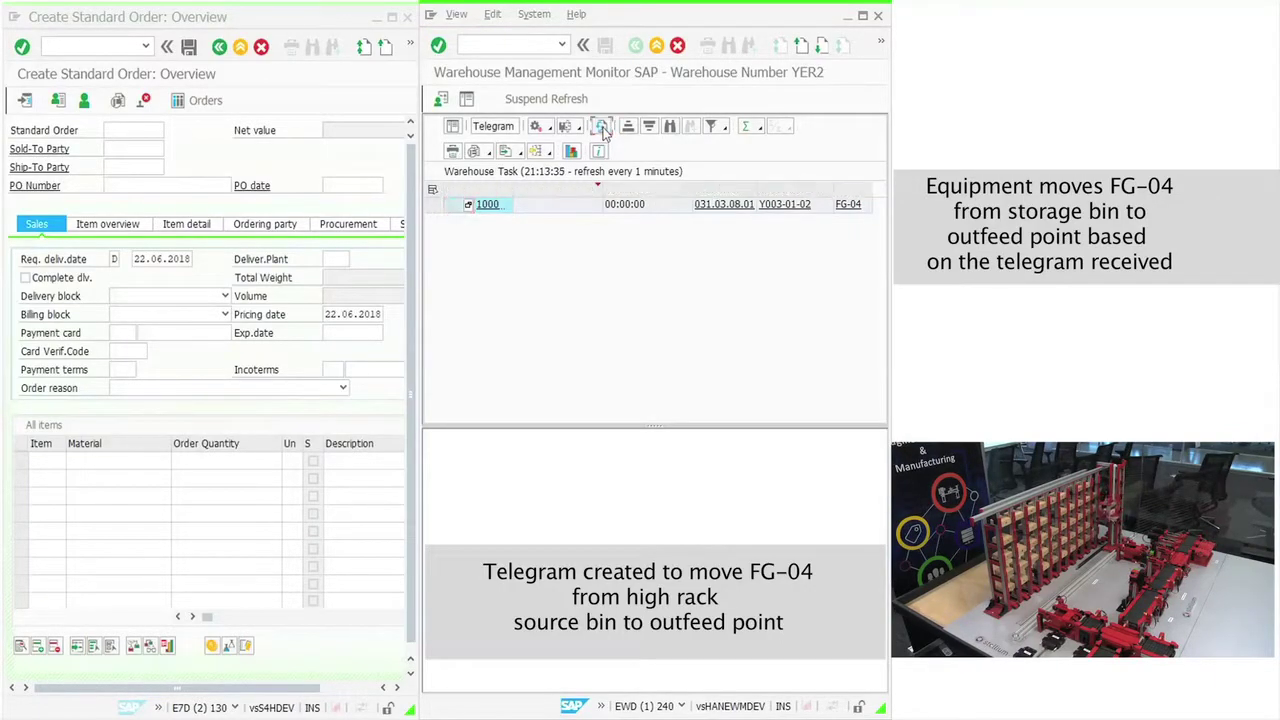
left_click(602, 129)
left_click(603, 131)
left_click(603, 131)
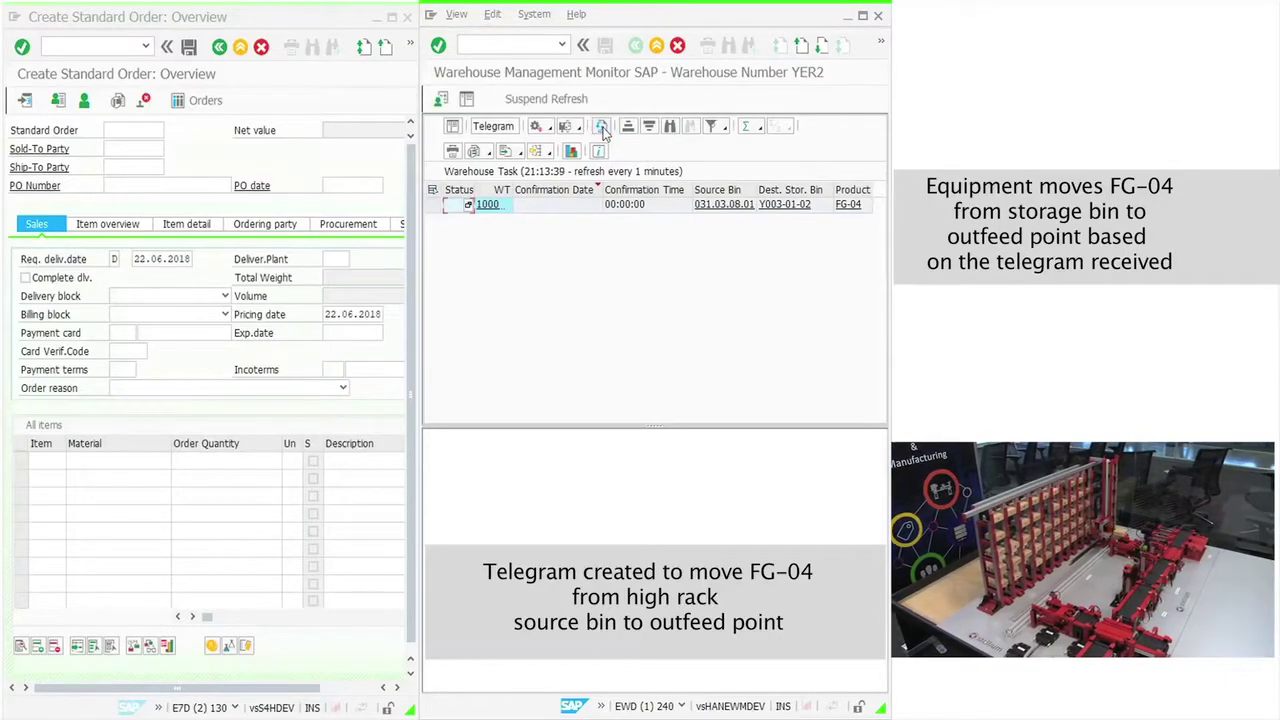
left_click(603, 131)
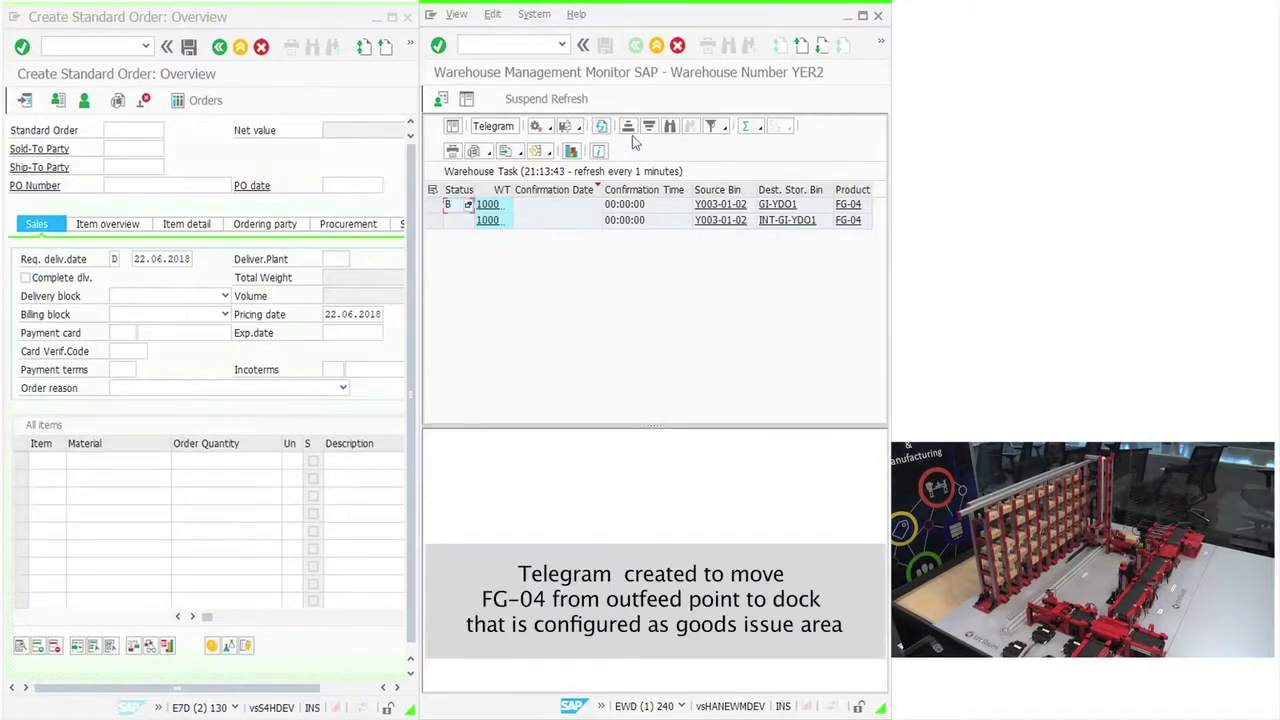
Refresh the monitor as FG-04's tasks to goods issue dock GI-YDO1 appear and then clear.
left_click(602, 133)
left_click(602, 133)
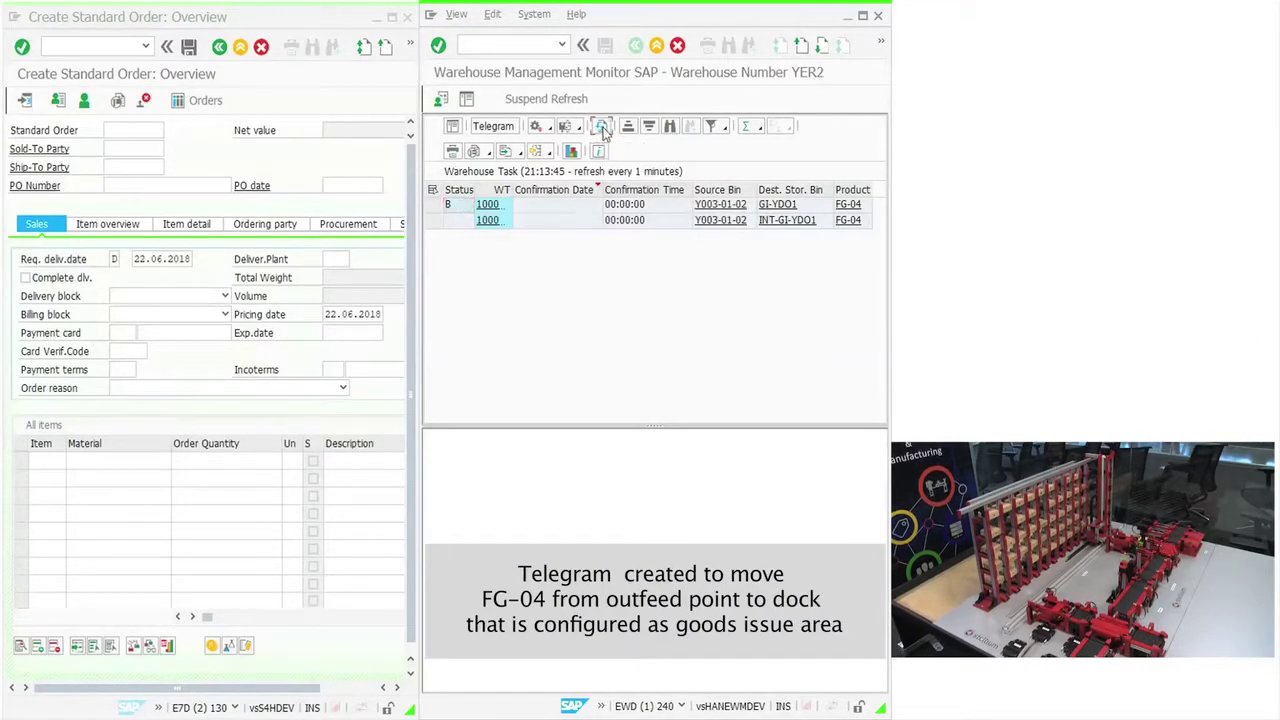
left_click(603, 133)
left_click(604, 134)
left_click(603, 133)
left_click(603, 133)
left_click(604, 133)
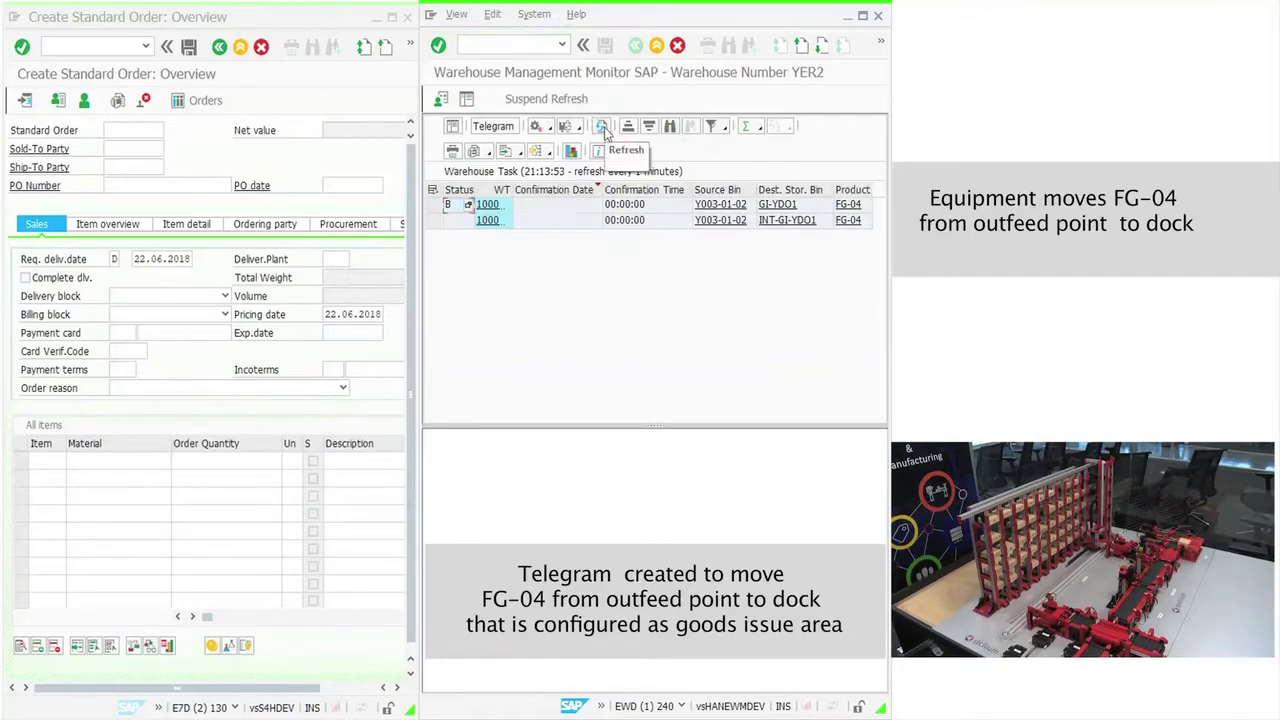
left_click(604, 130)
left_click(604, 133)
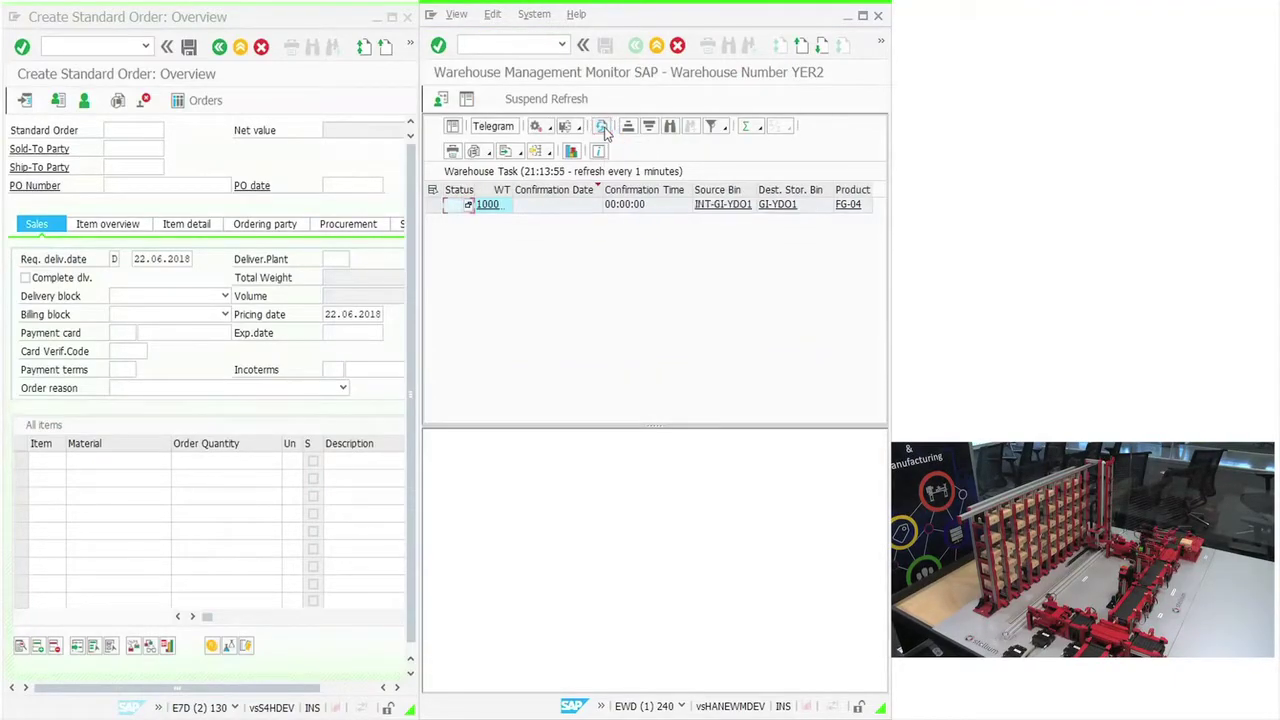
left_click(604, 133)
left_click(604, 133)
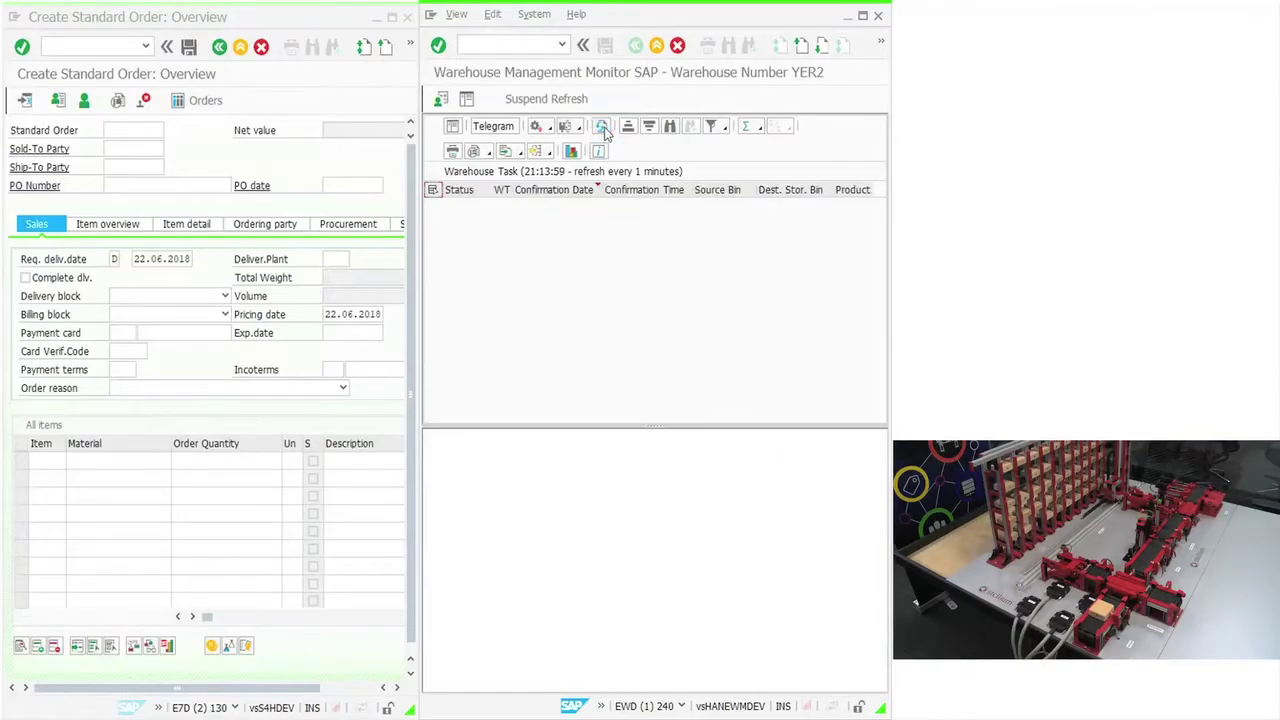
left_click(604, 133)
left_click(604, 133)
left_click(58, 44)
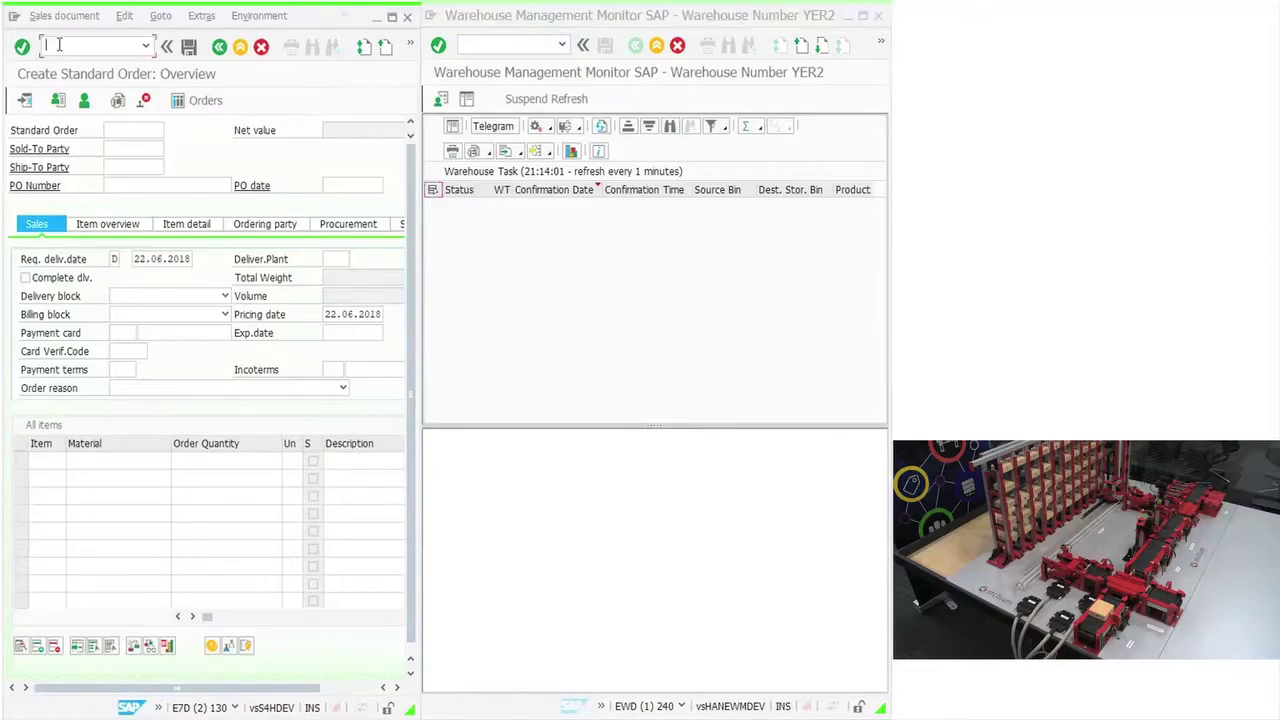
Display the MMBE stock overview for material FG-04.
type("/nmmbe")
key("Return")
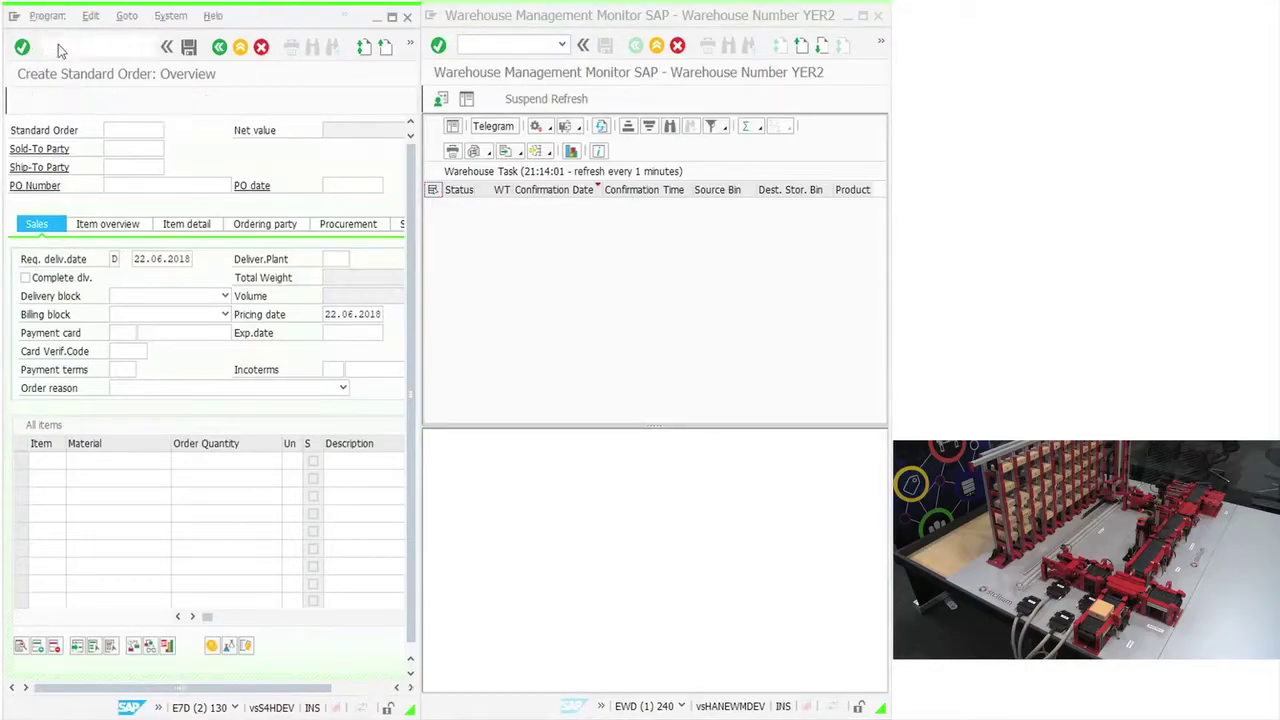
left_click(281, 147)
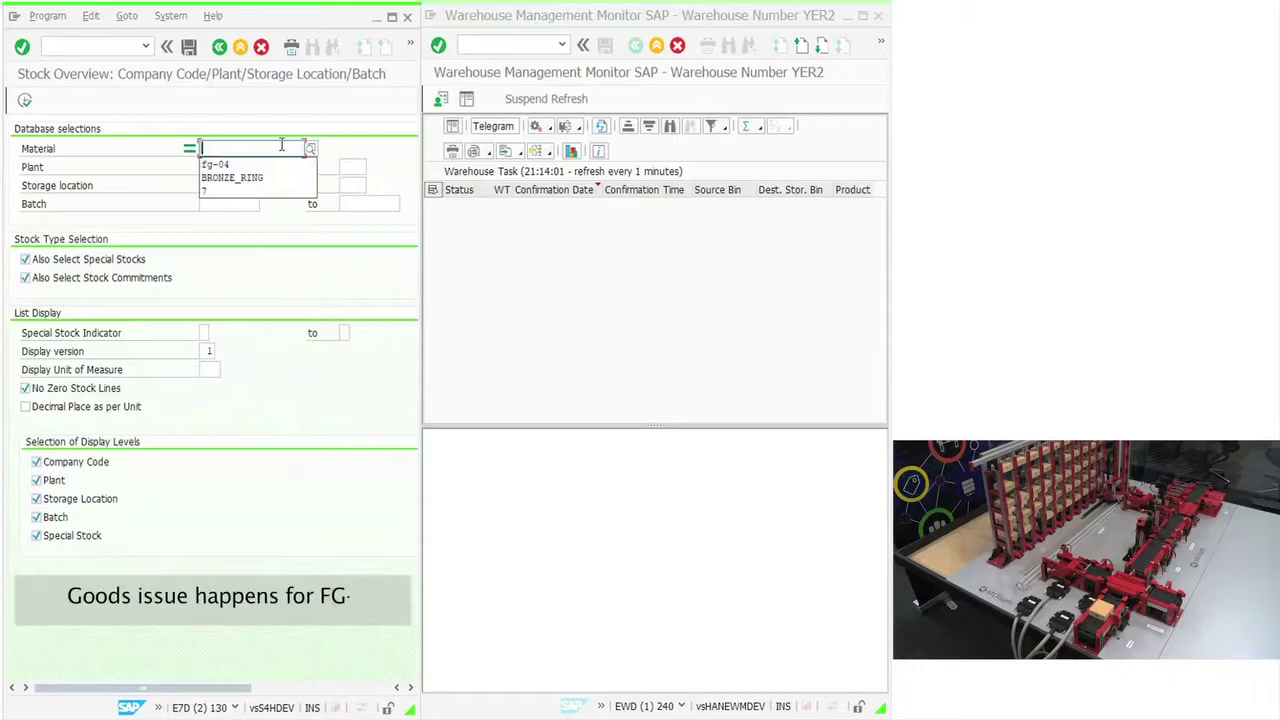
key("Up")
key("Return")
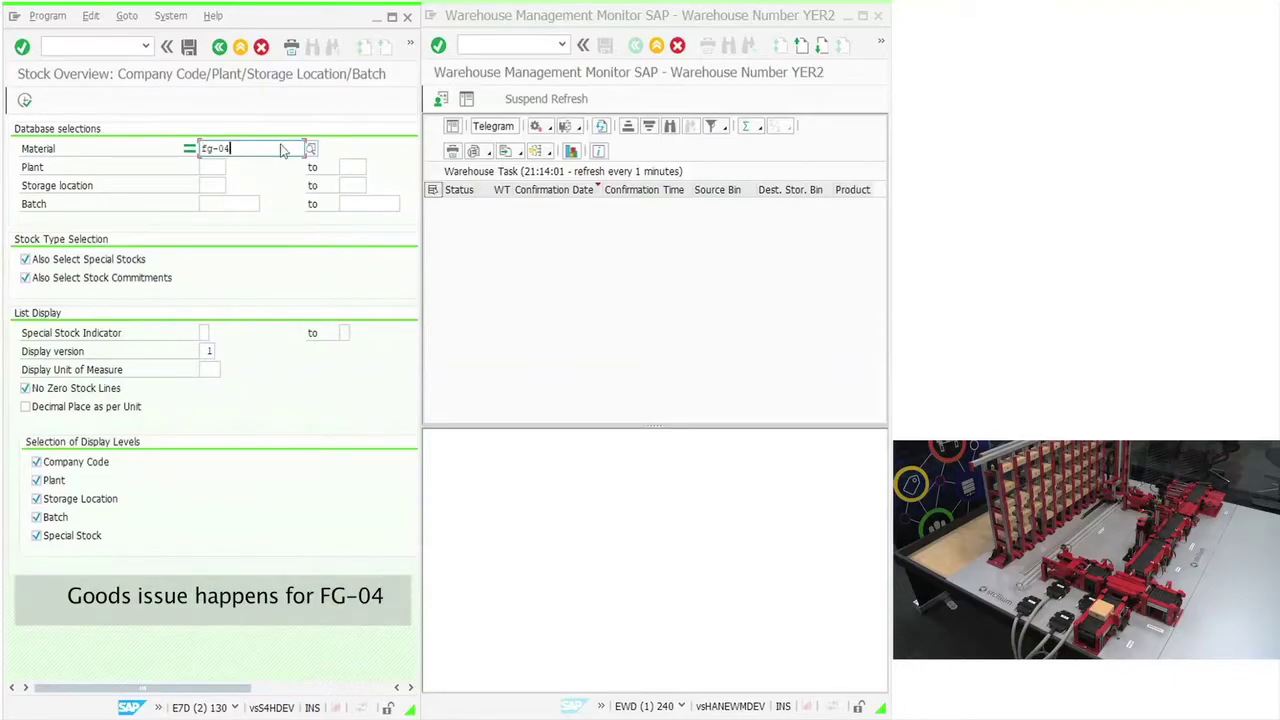
key("F8")
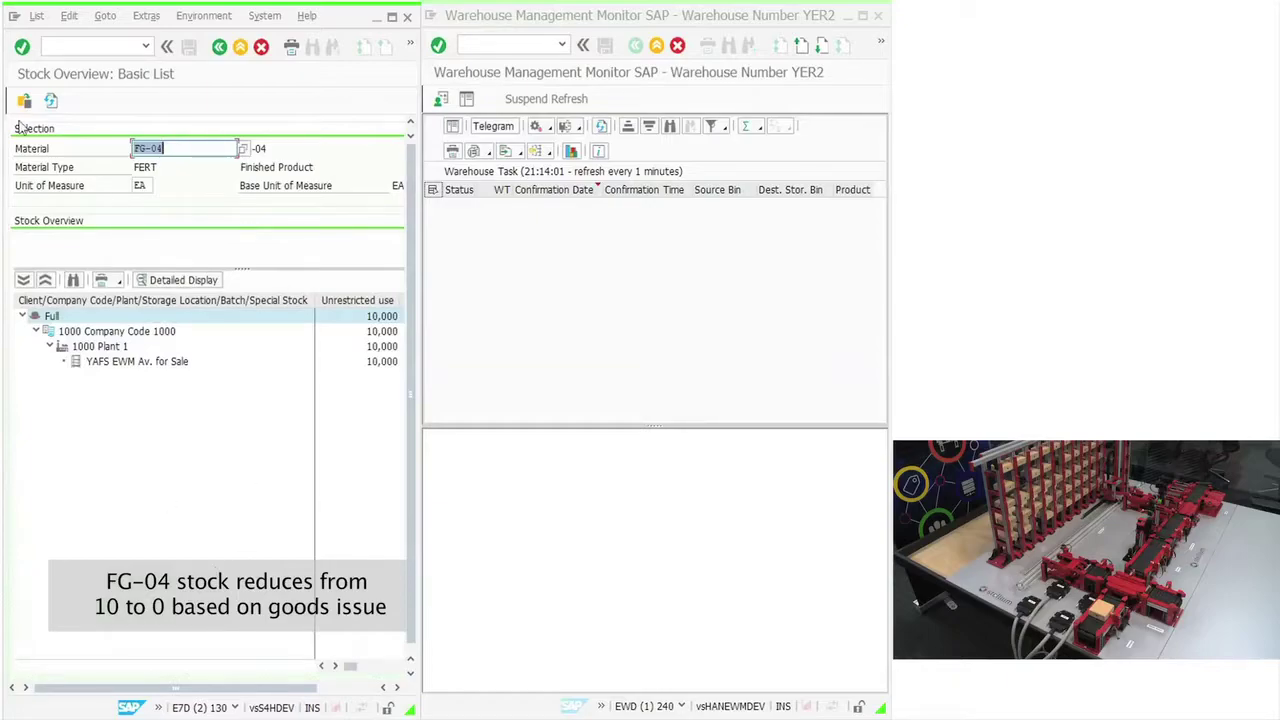
Refresh the FG-04 stock overview until the 10,000 unrestricted-use stock is gone.
left_click(49, 104)
left_click(50, 104)
left_click(50, 104)
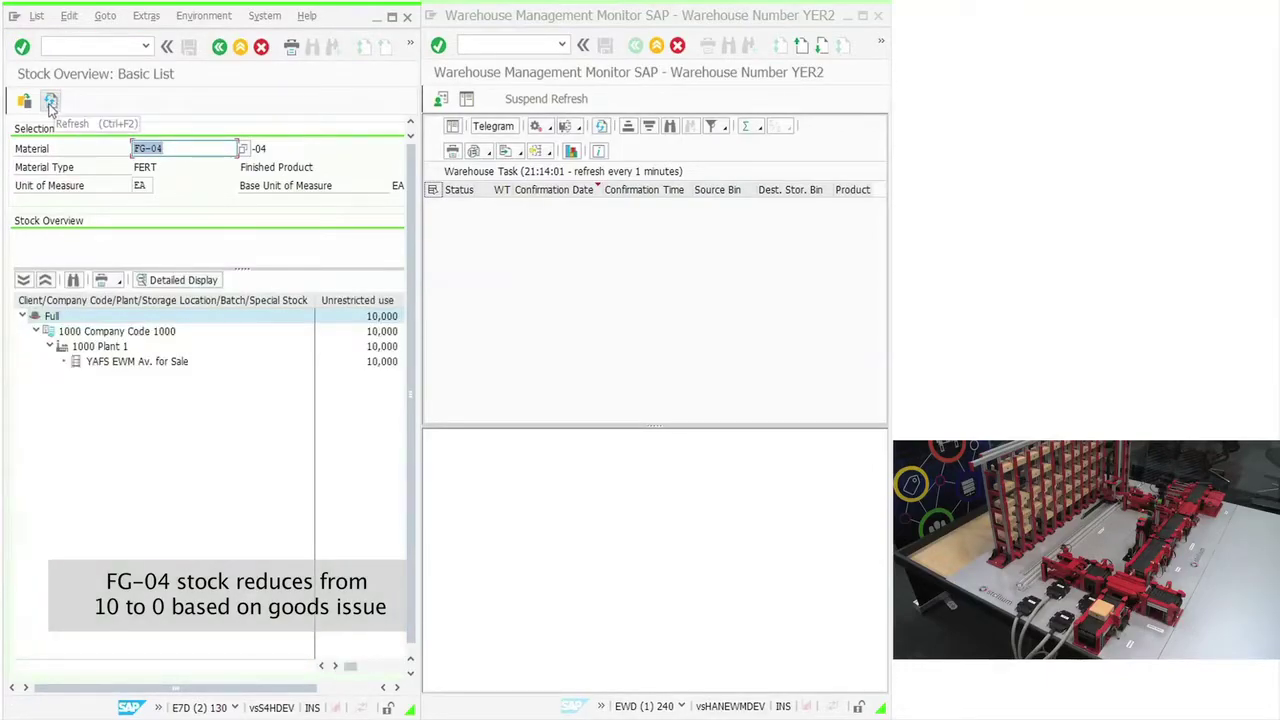
left_click(50, 104)
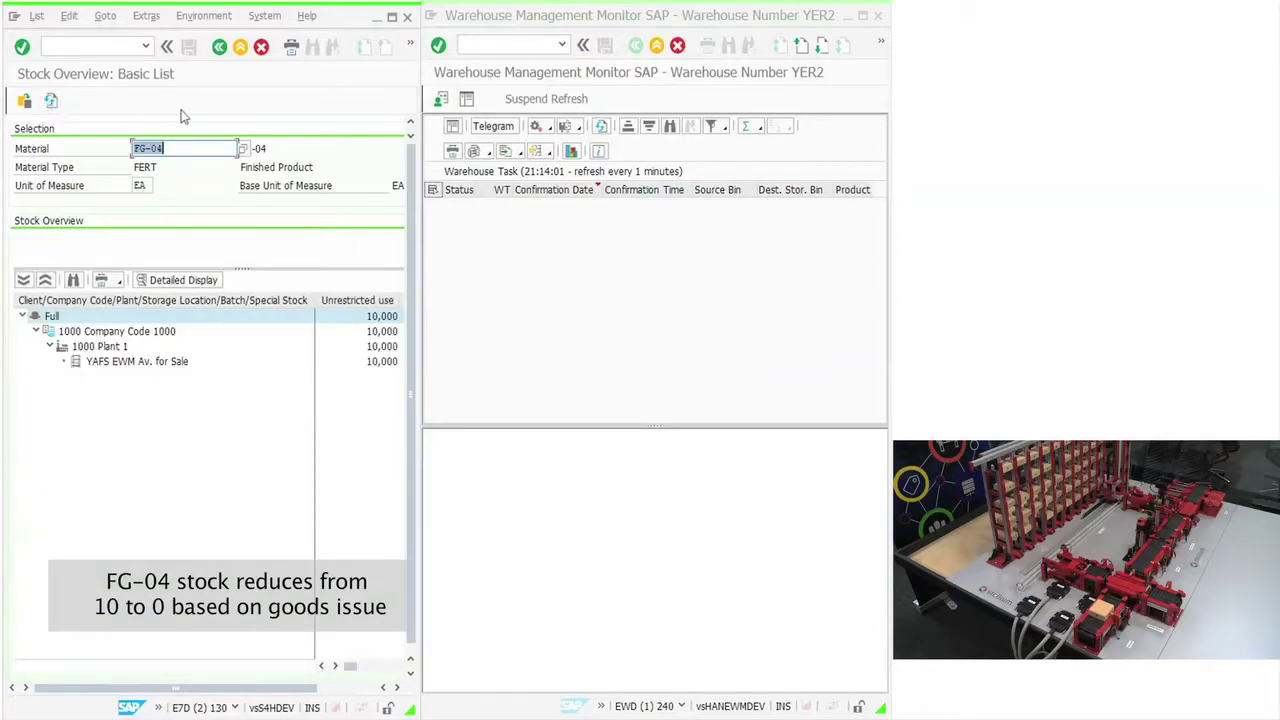
left_click(51, 103)
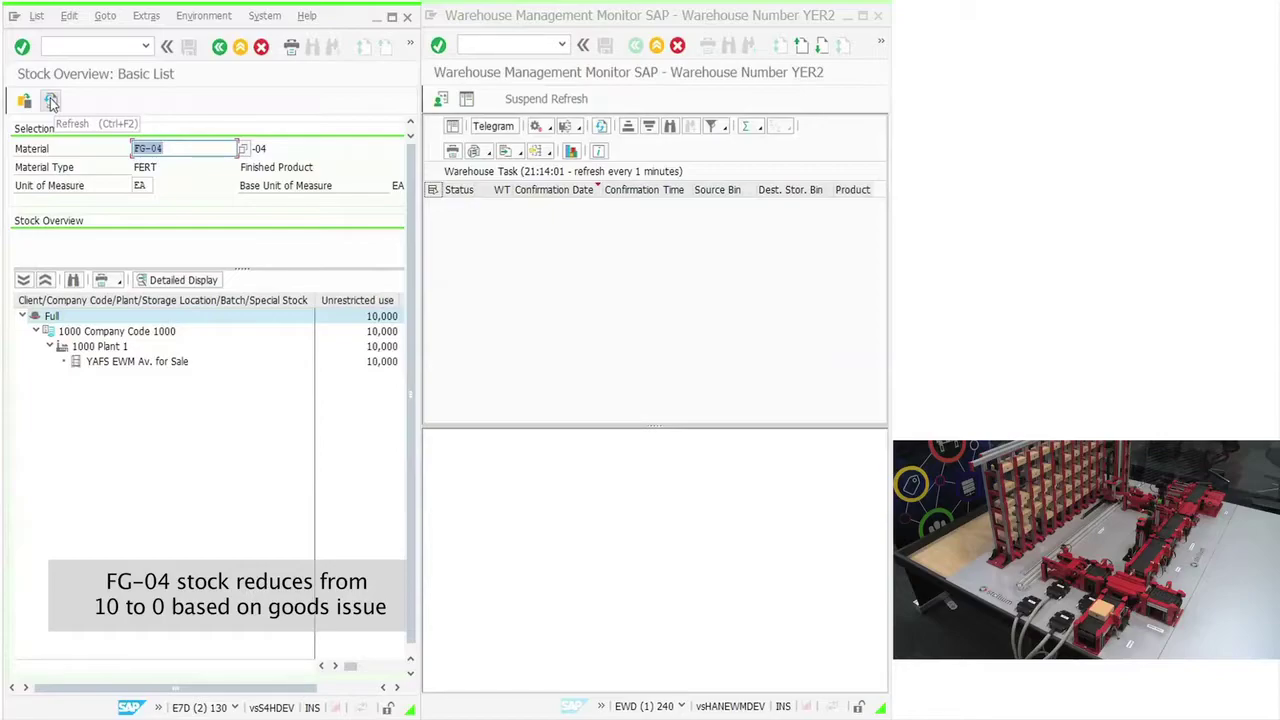
left_click(51, 103)
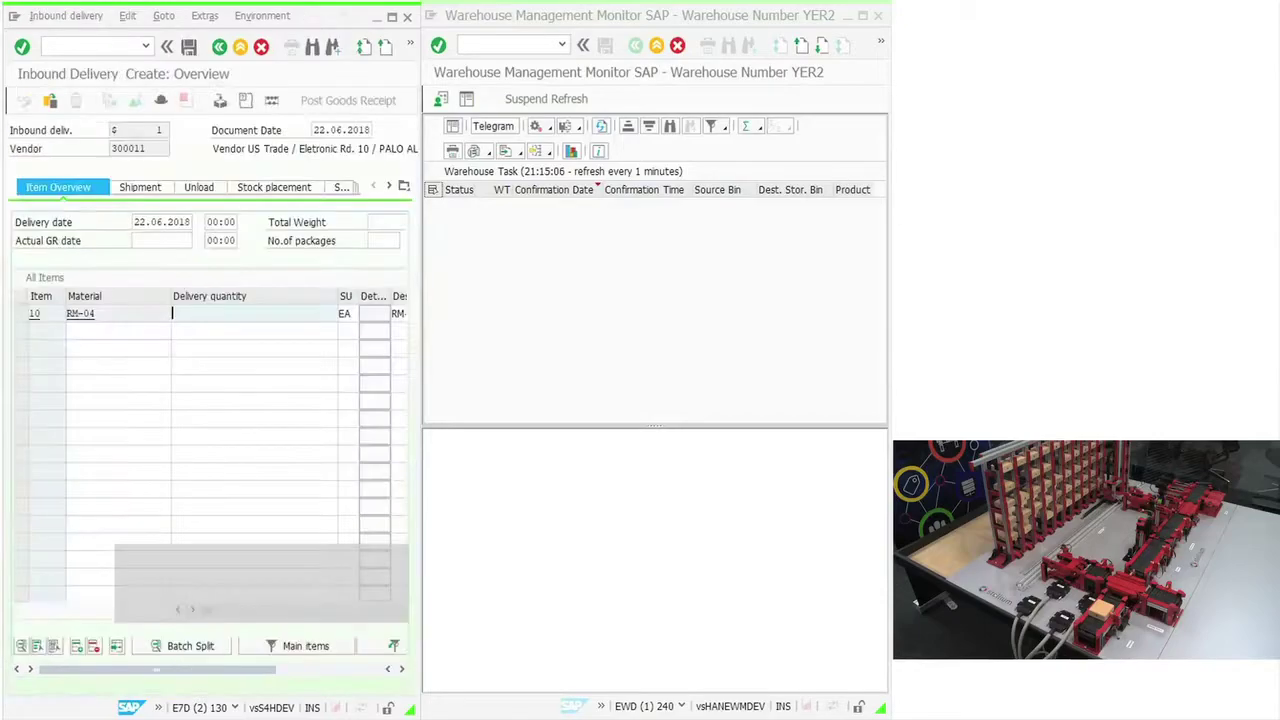
Set delivery quantity 10 on item 10 for RM-04, save the inbound delivery, close the message.
left_click(201, 316)
type("10")
key("Return")
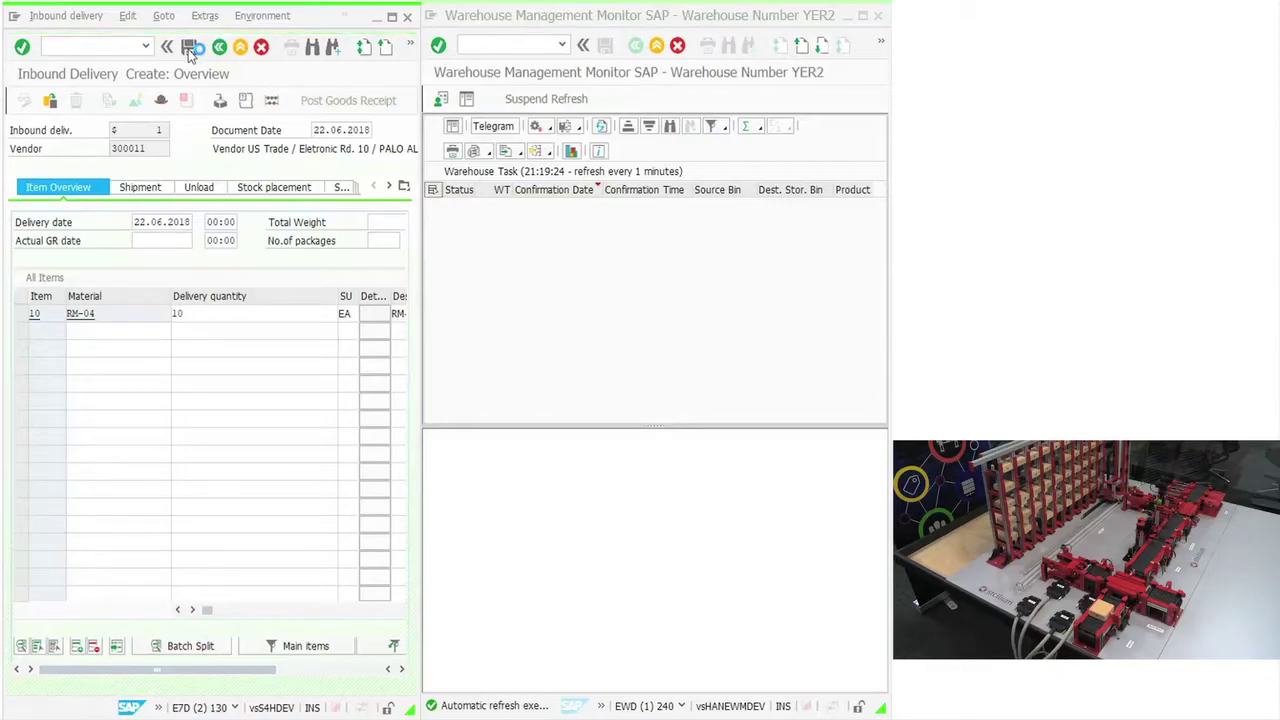
left_click(188, 49)
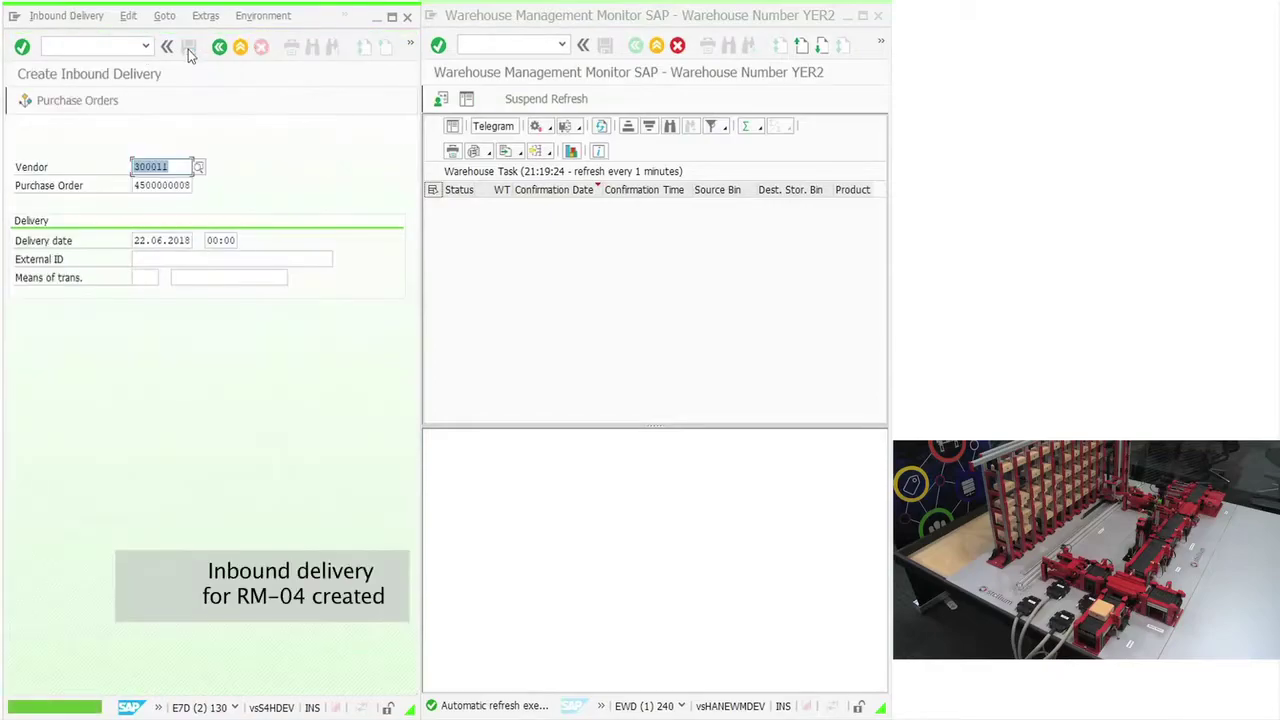
left_click(62, 710)
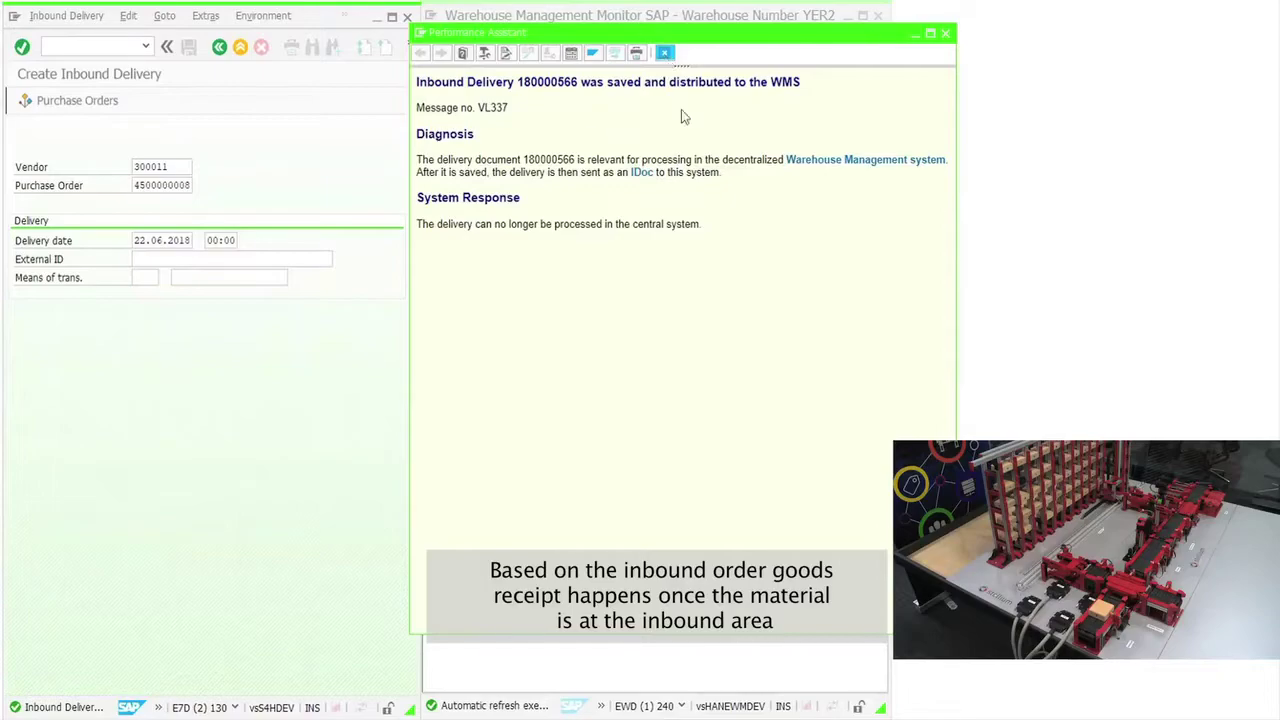
key("Escape")
Keep refreshing the warehouse monitor until RM-04 task 1000 from GR-YDI1 to Y003-01-01 appears.
left_click(601, 127)
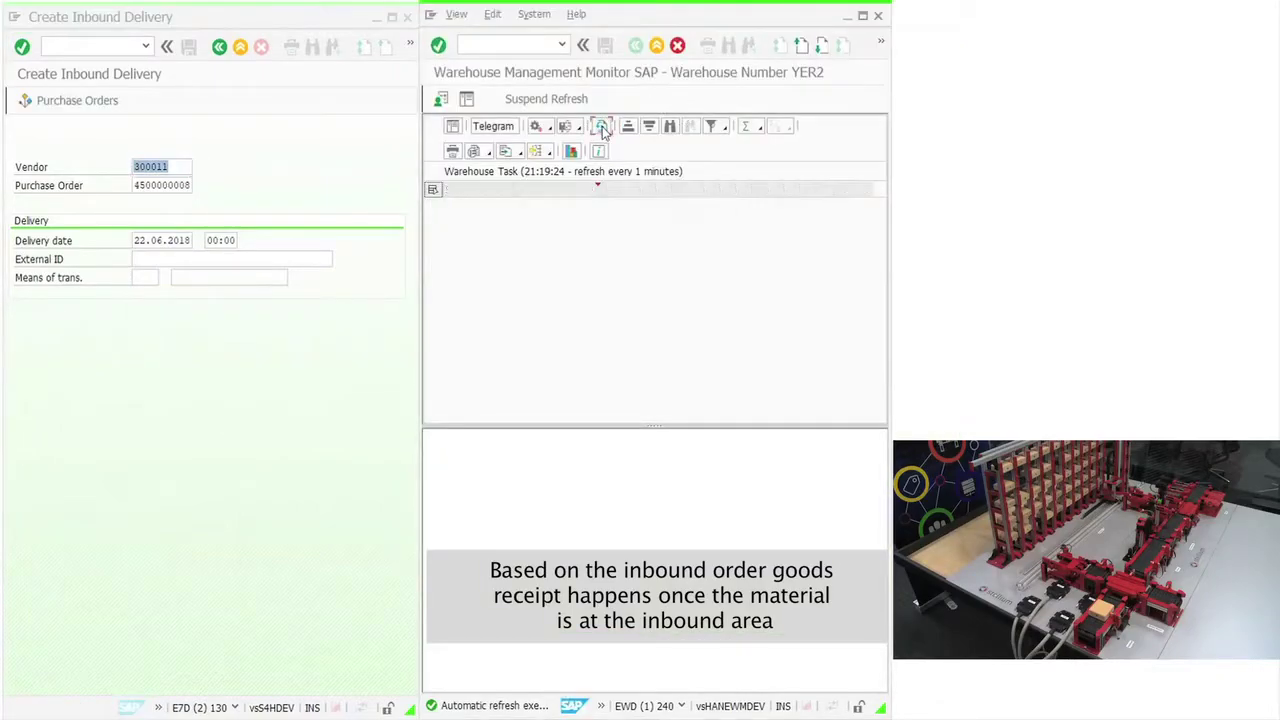
left_click(602, 128)
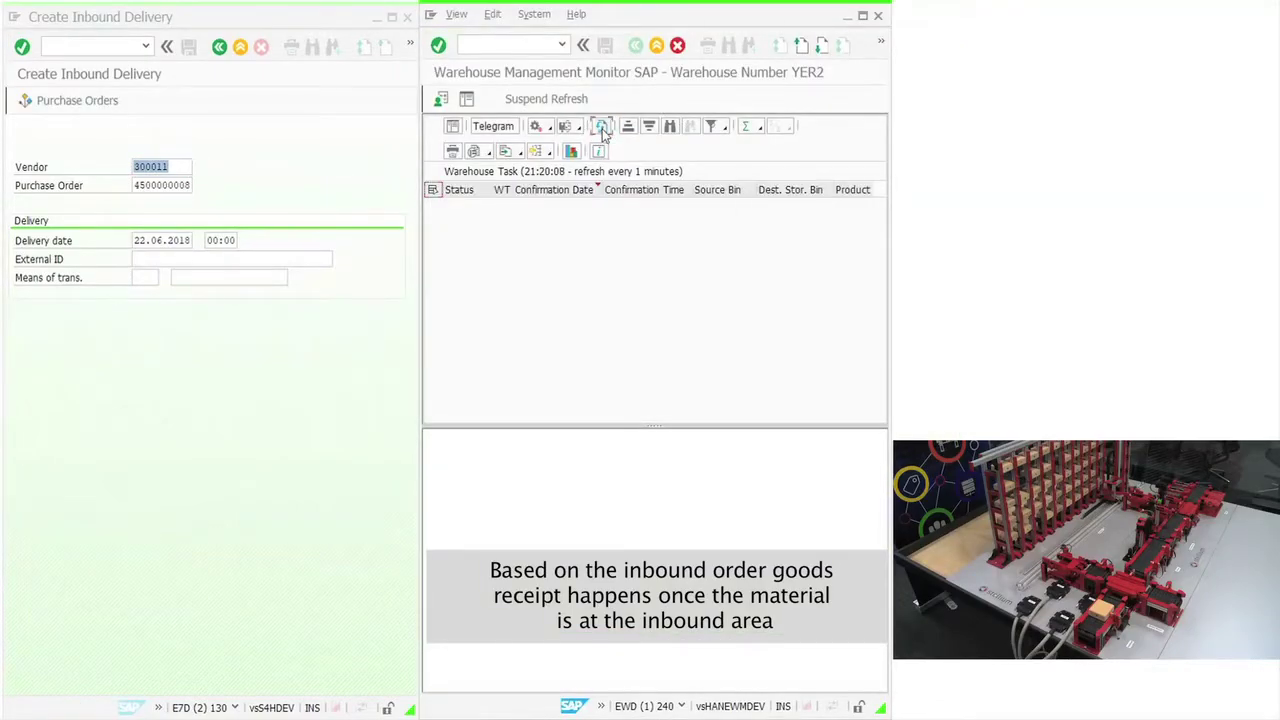
left_click(601, 128)
left_click(601, 128)
left_click(601, 128)
left_click(601, 128)
left_click(601, 128)
left_click(601, 128)
left_click(601, 128)
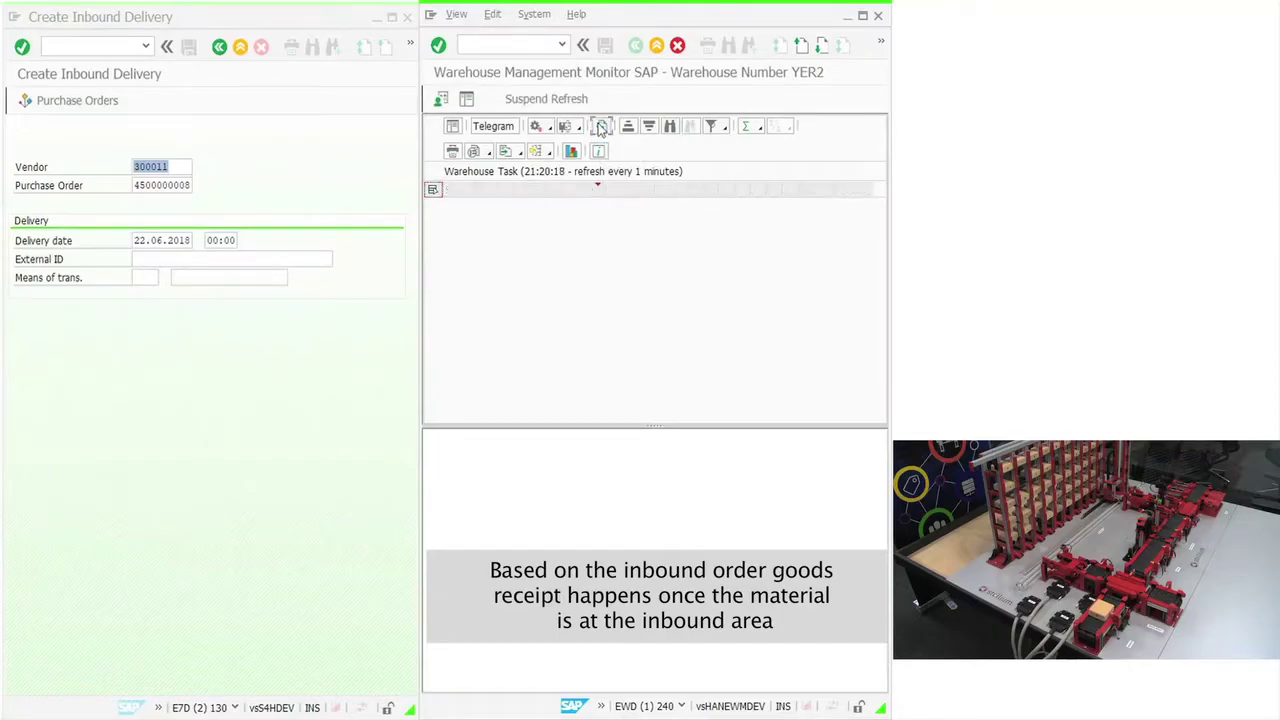
left_click(601, 128)
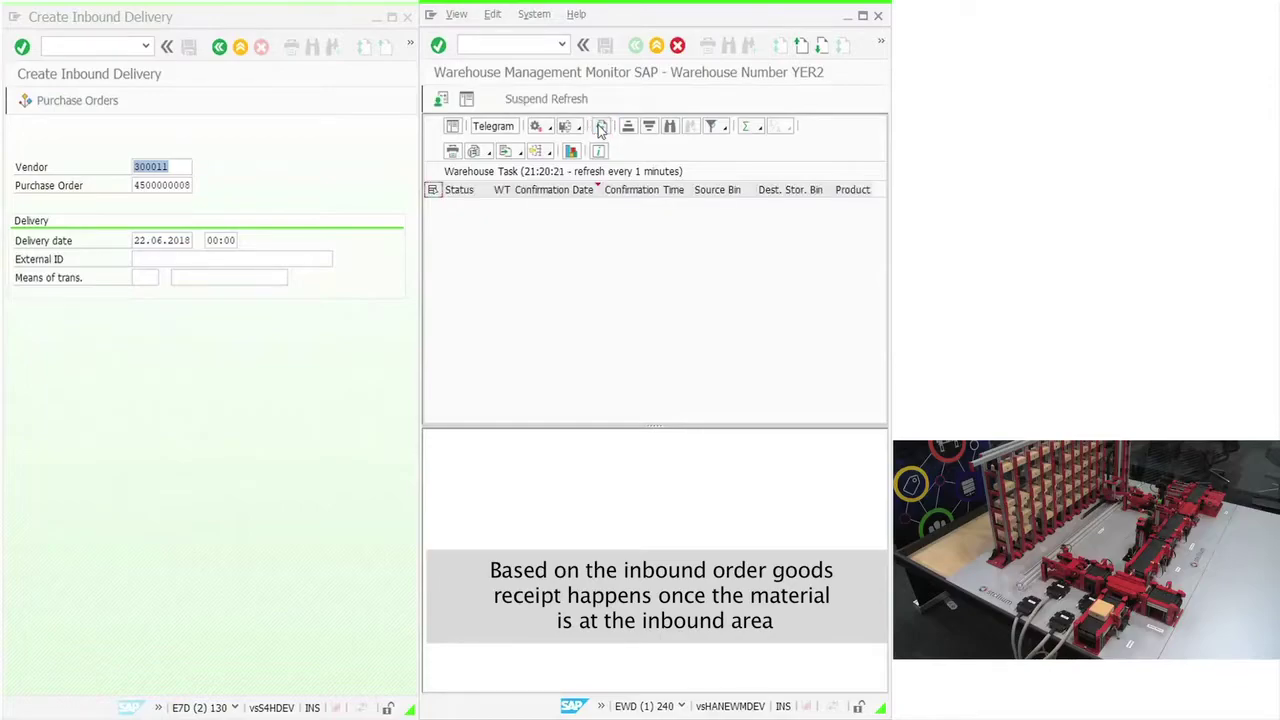
left_click(601, 128)
left_click(601, 128)
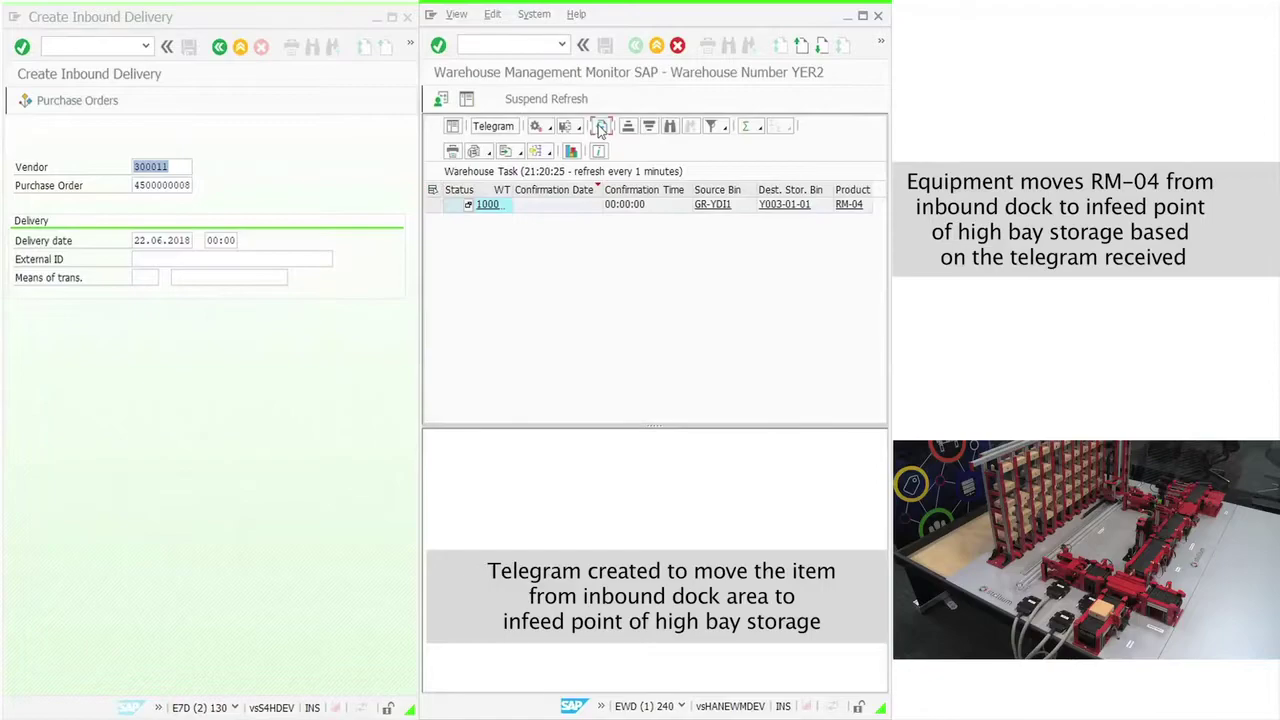
left_click(601, 128)
left_click(601, 128)
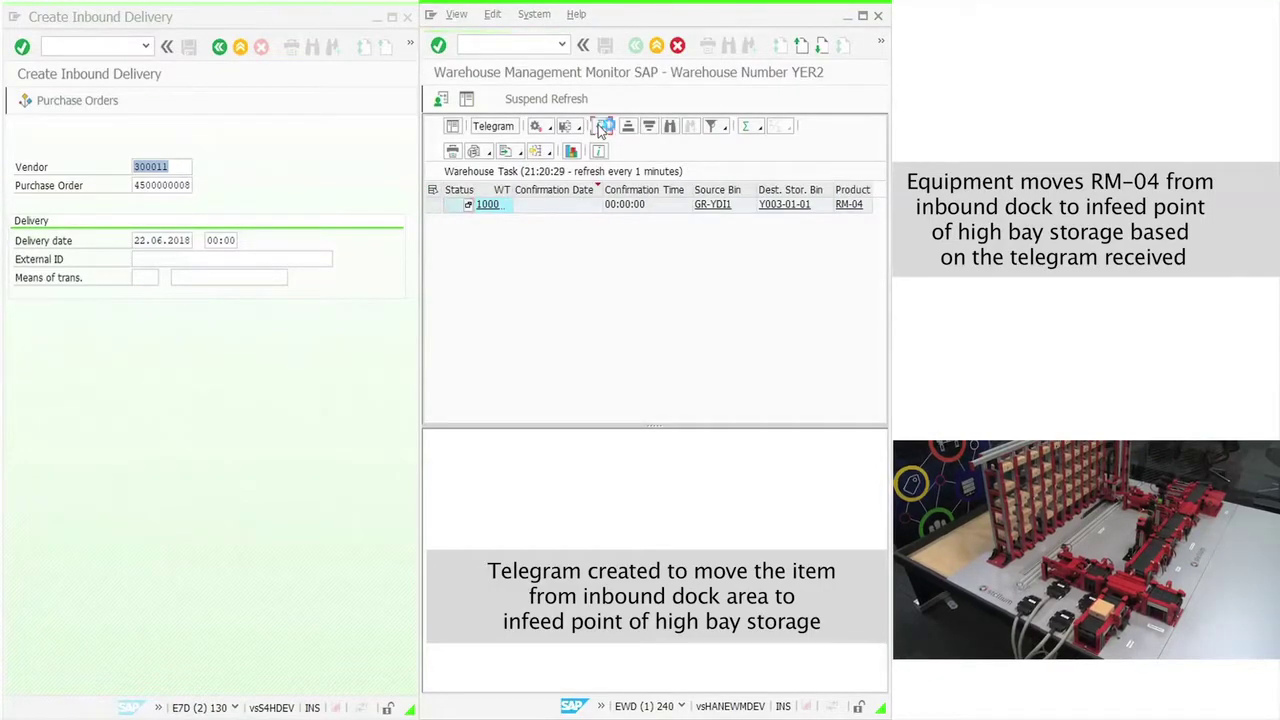
left_click(601, 128)
left_click(601, 128)
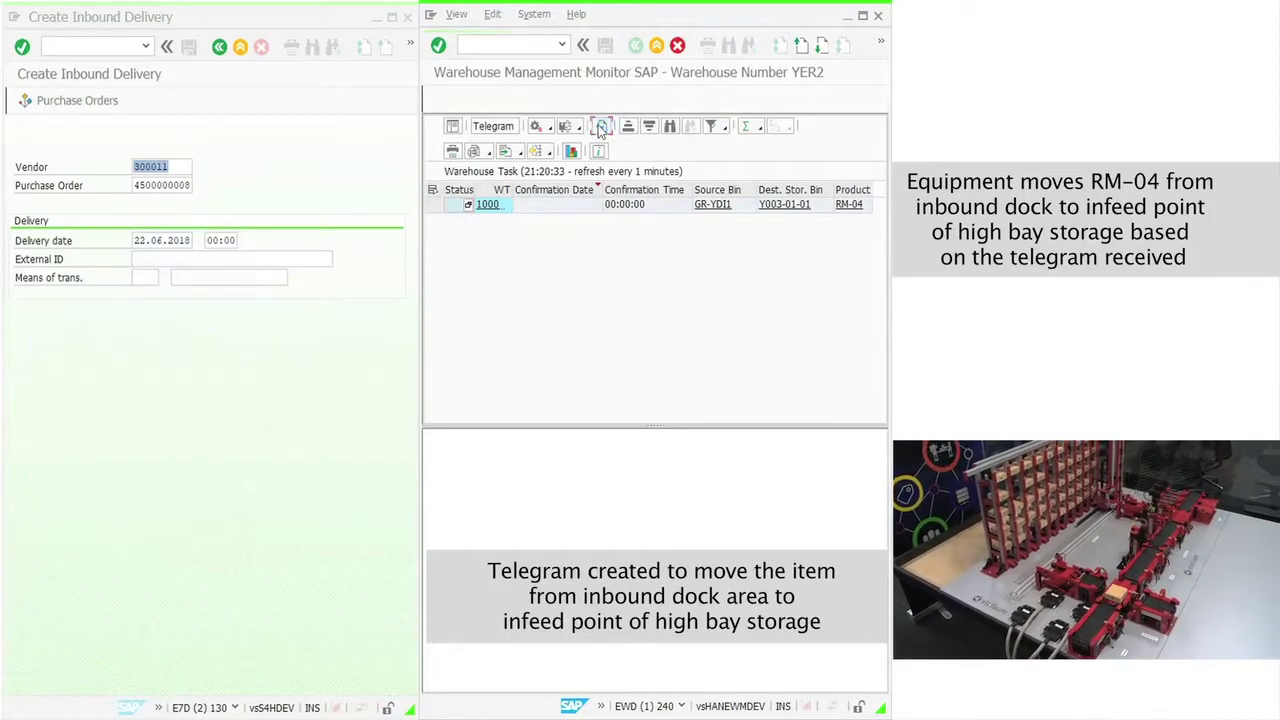
left_click(601, 128)
left_click(601, 128)
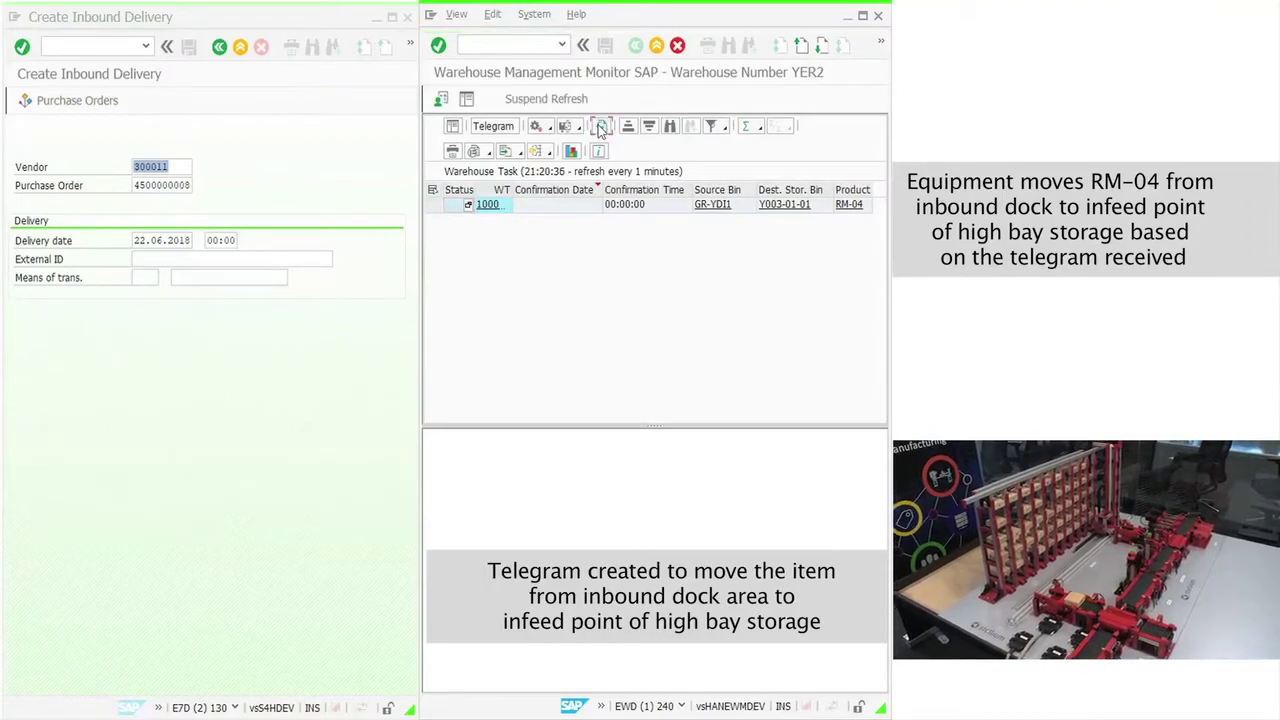
left_click(601, 128)
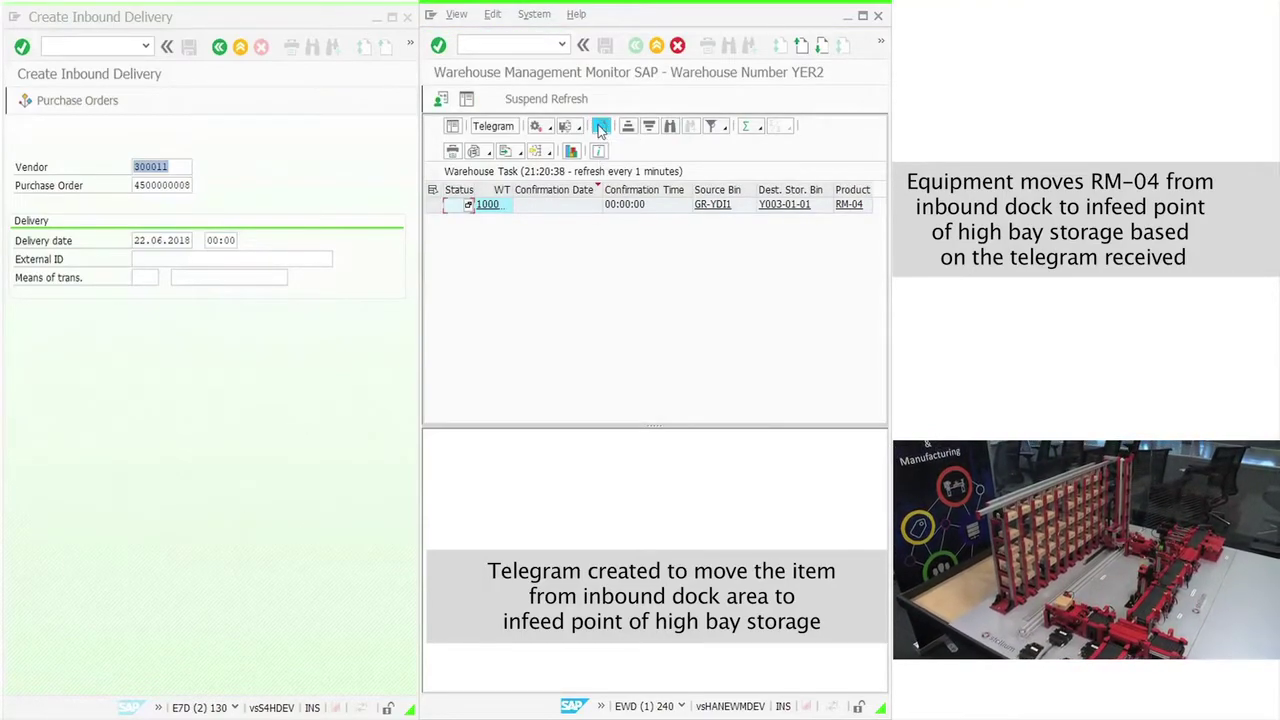
left_click(601, 128)
left_click(601, 128)
left_click(601, 128)
left_click(601, 128)
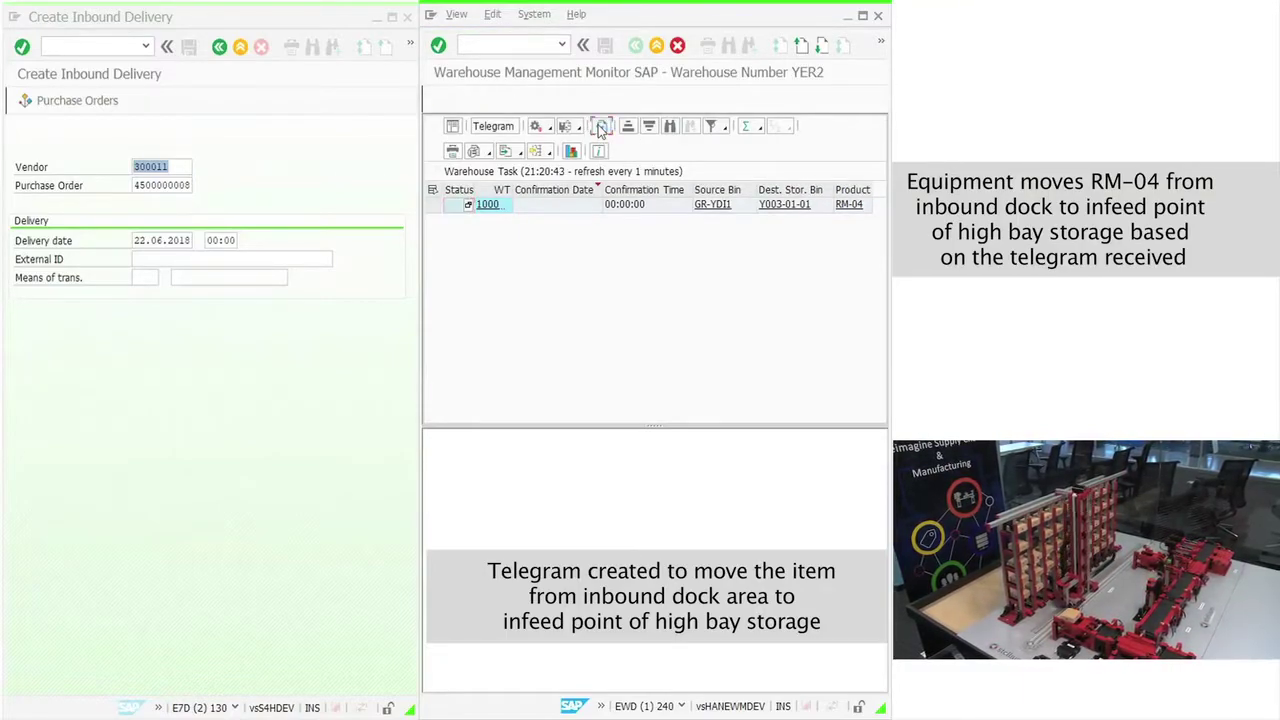
left_click(601, 128)
left_click(601, 128)
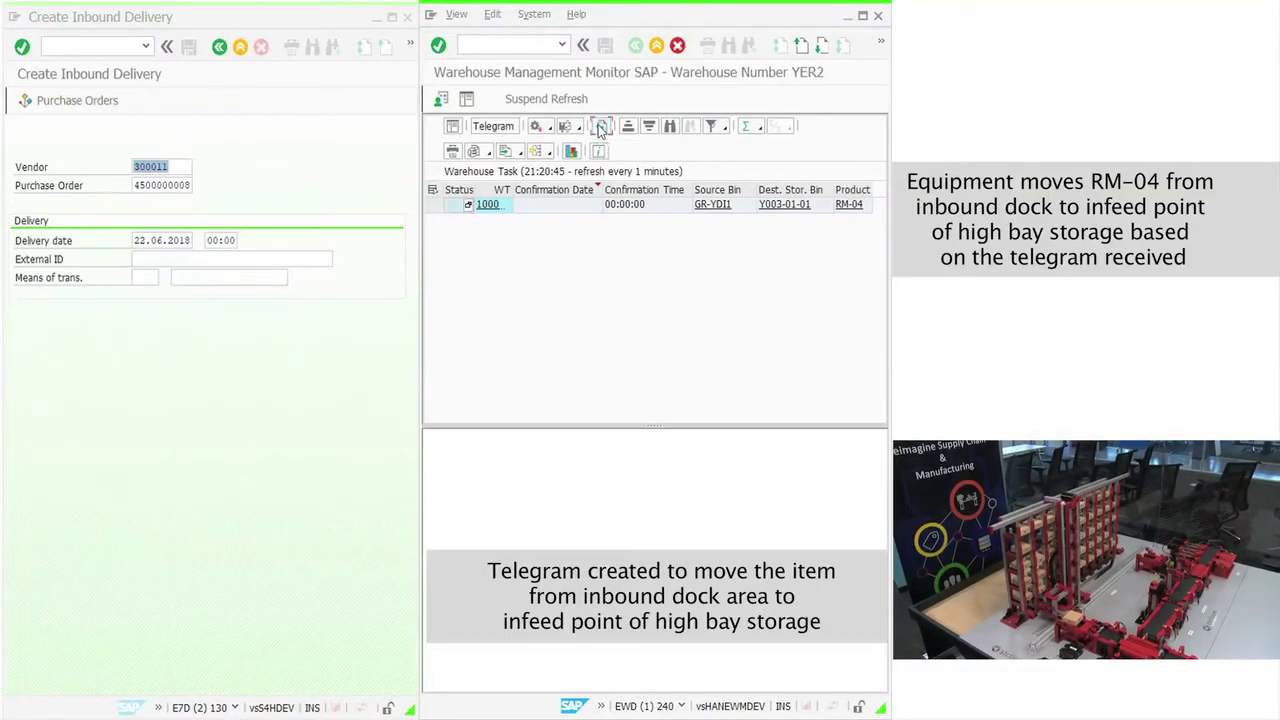
Refresh as the RM-04 task moves into bin 031.03.04.03 and drops off the list.
left_click(601, 128)
left_click(601, 128)
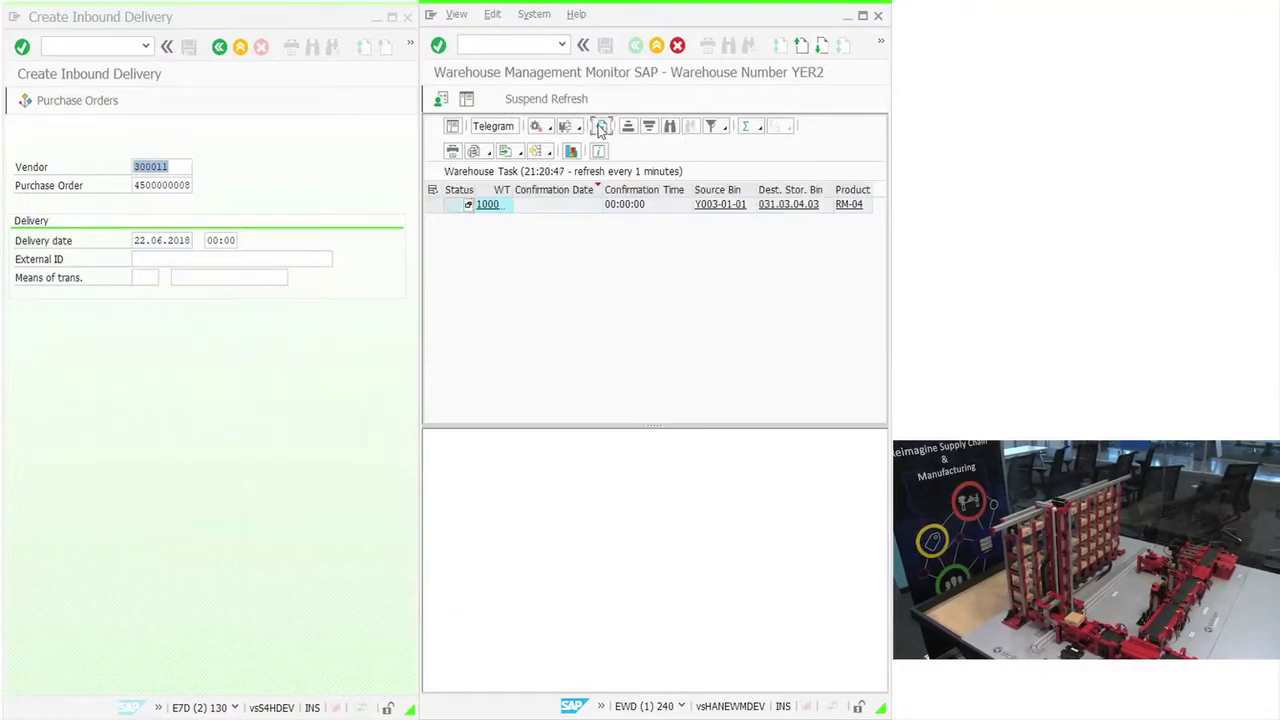
left_click(601, 128)
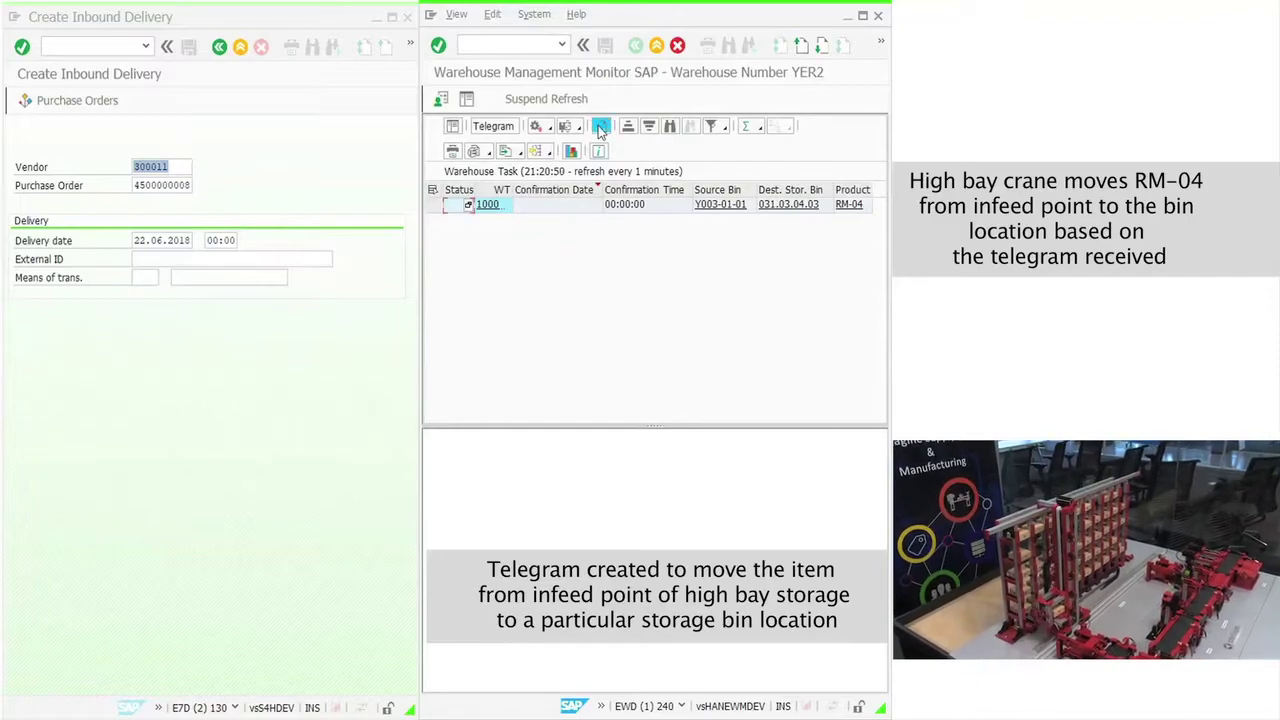
left_click(601, 129)
left_click(601, 129)
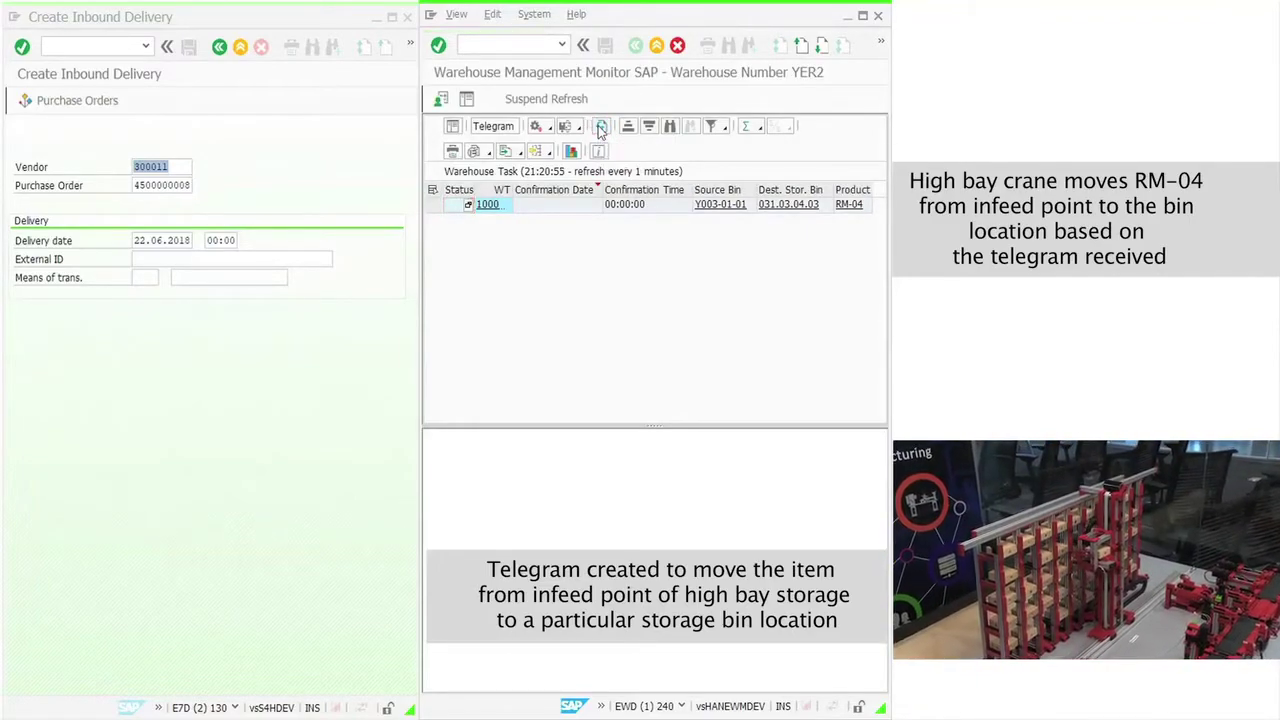
left_click(601, 129)
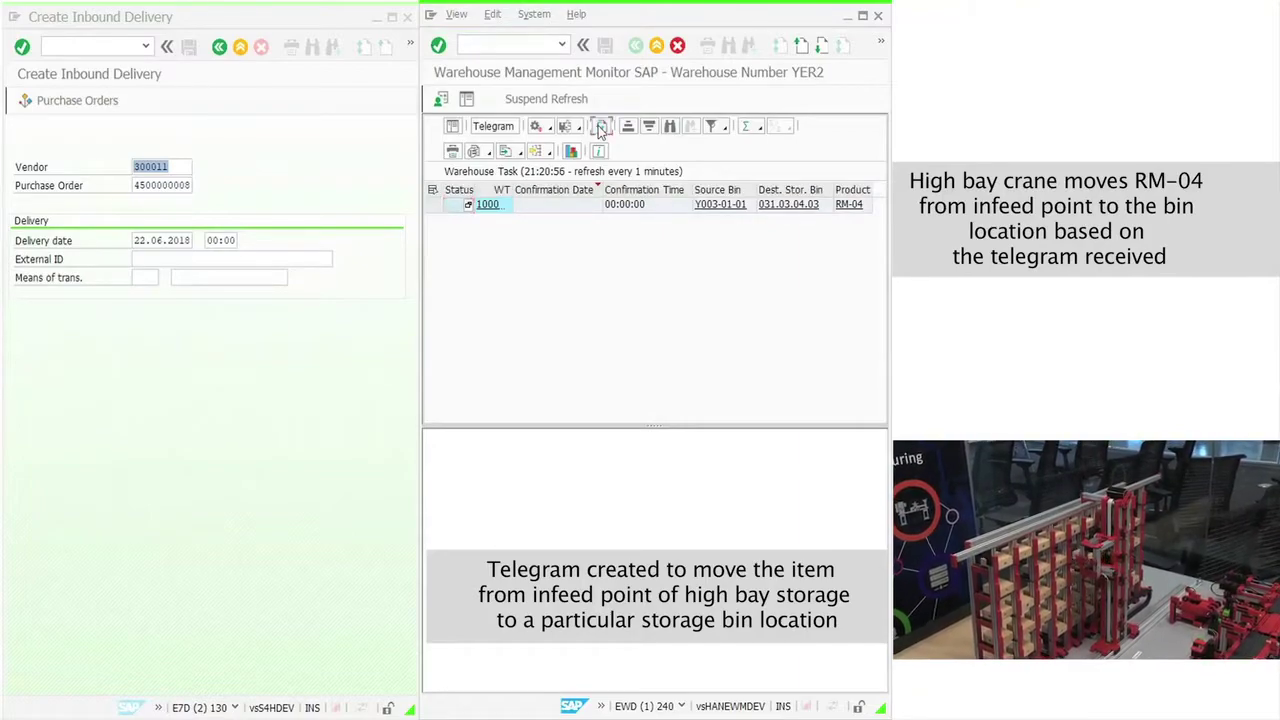
left_click(601, 129)
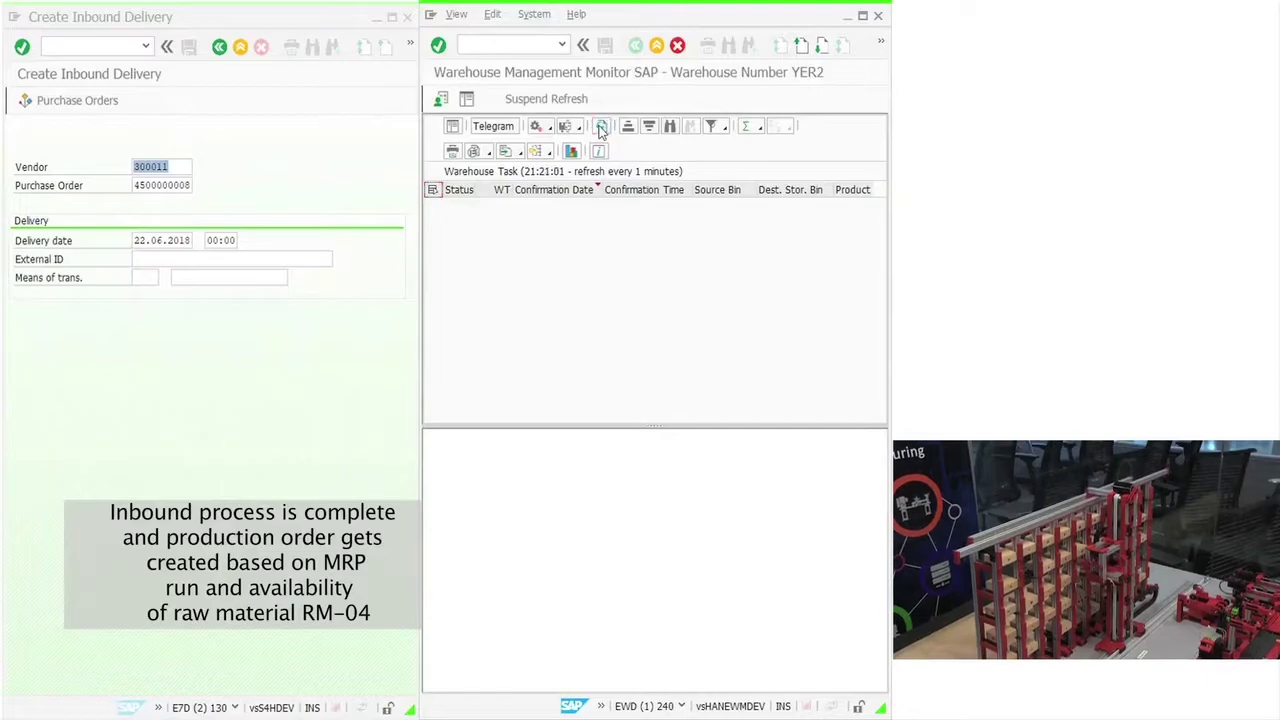
left_click(601, 129)
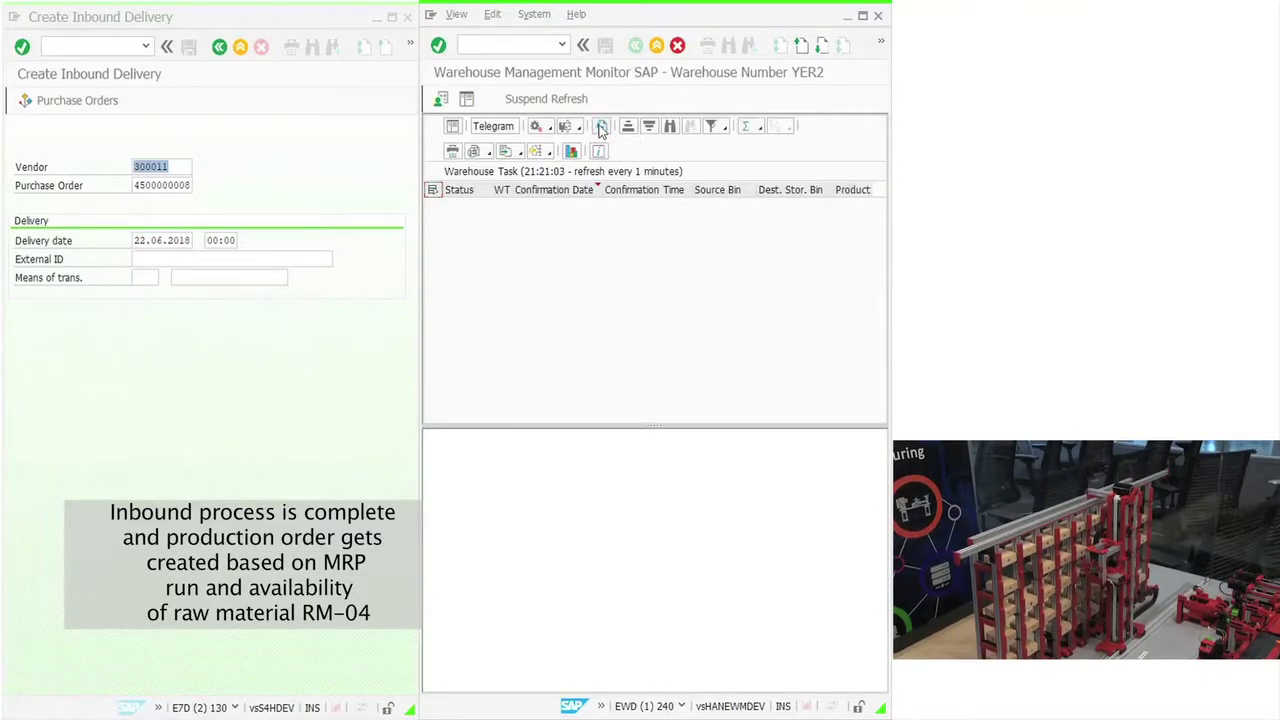
left_click(601, 129)
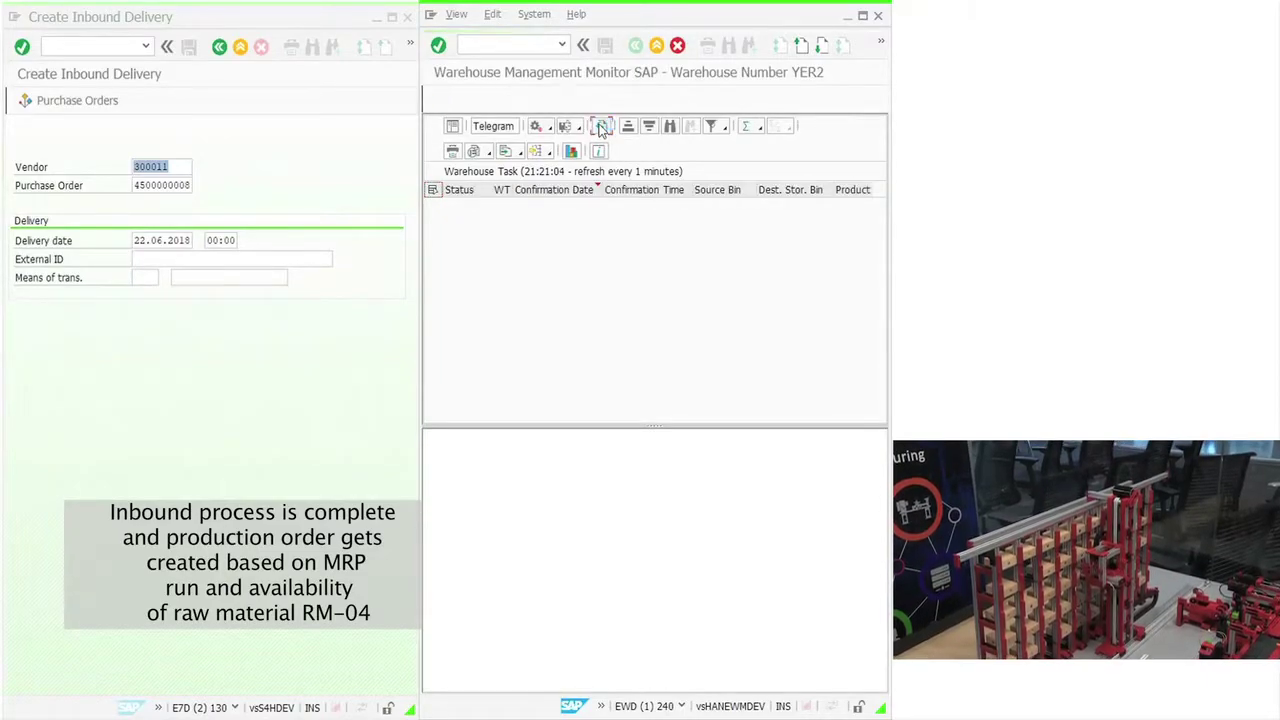
Enter /nmmbe in the inbound delivery session's command field, refreshing the monitor meanwhile.
left_click(63, 44)
type("/n")
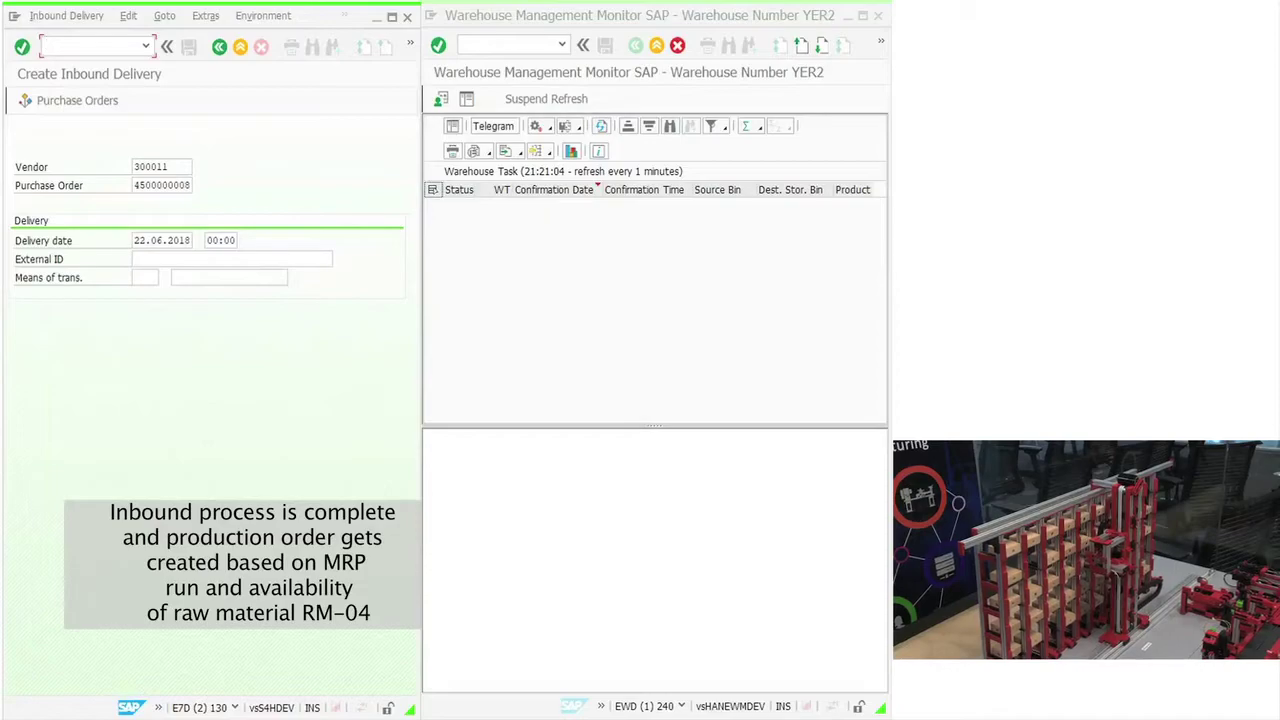
left_click(602, 130)
left_click(602, 128)
left_click(602, 129)
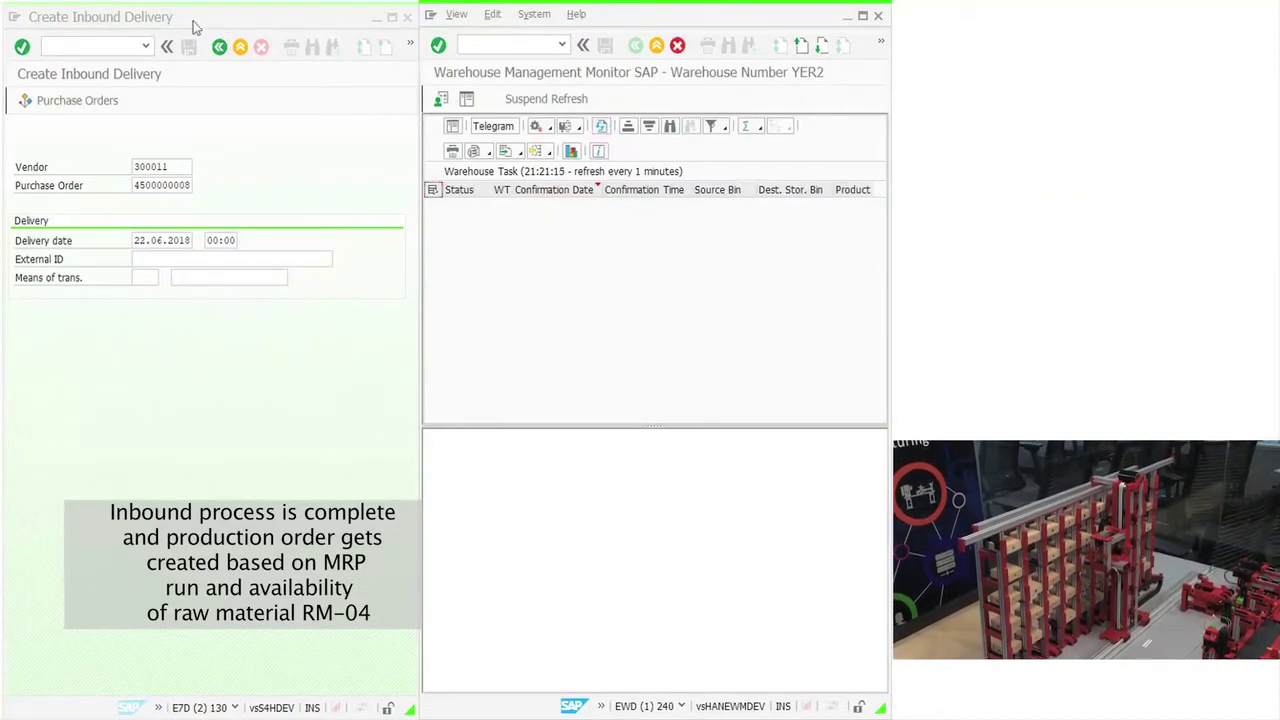
left_click(106, 45)
type("nmmbe")
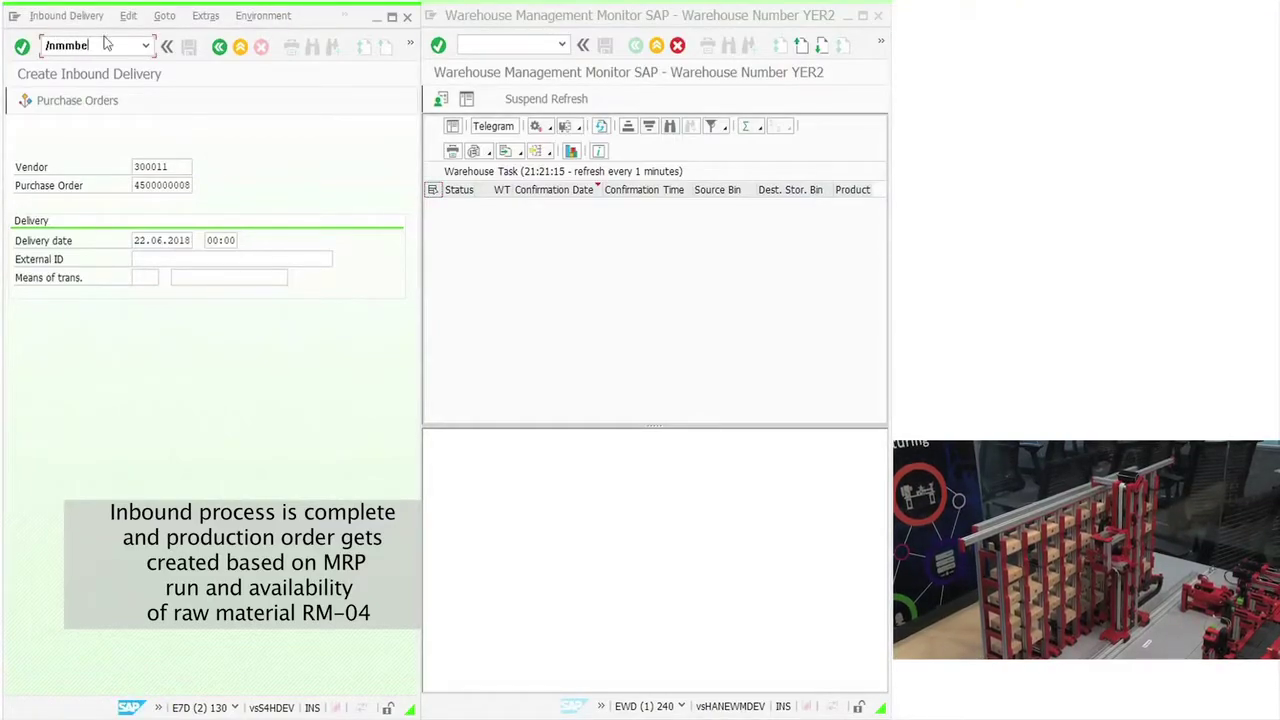
Show RM-04's stock overview with 91,000 unrestricted, then refresh the monitor for its new task.
key("Return")
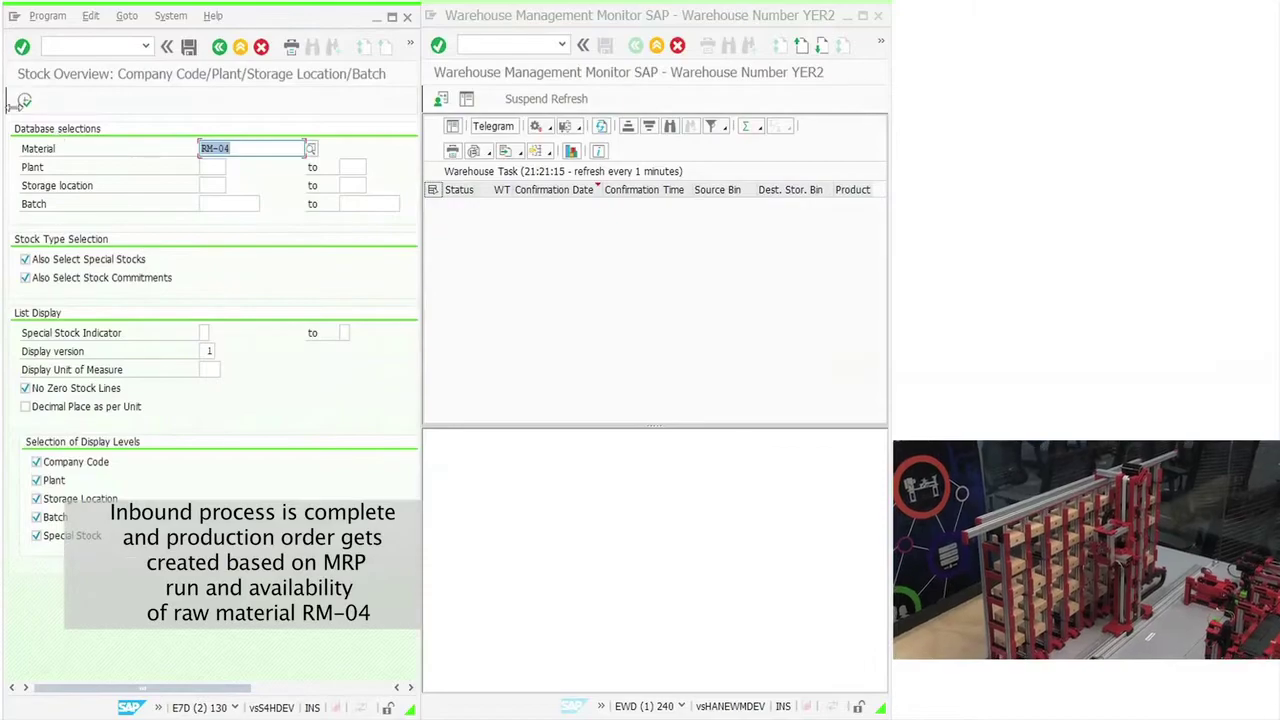
left_click(24, 100)
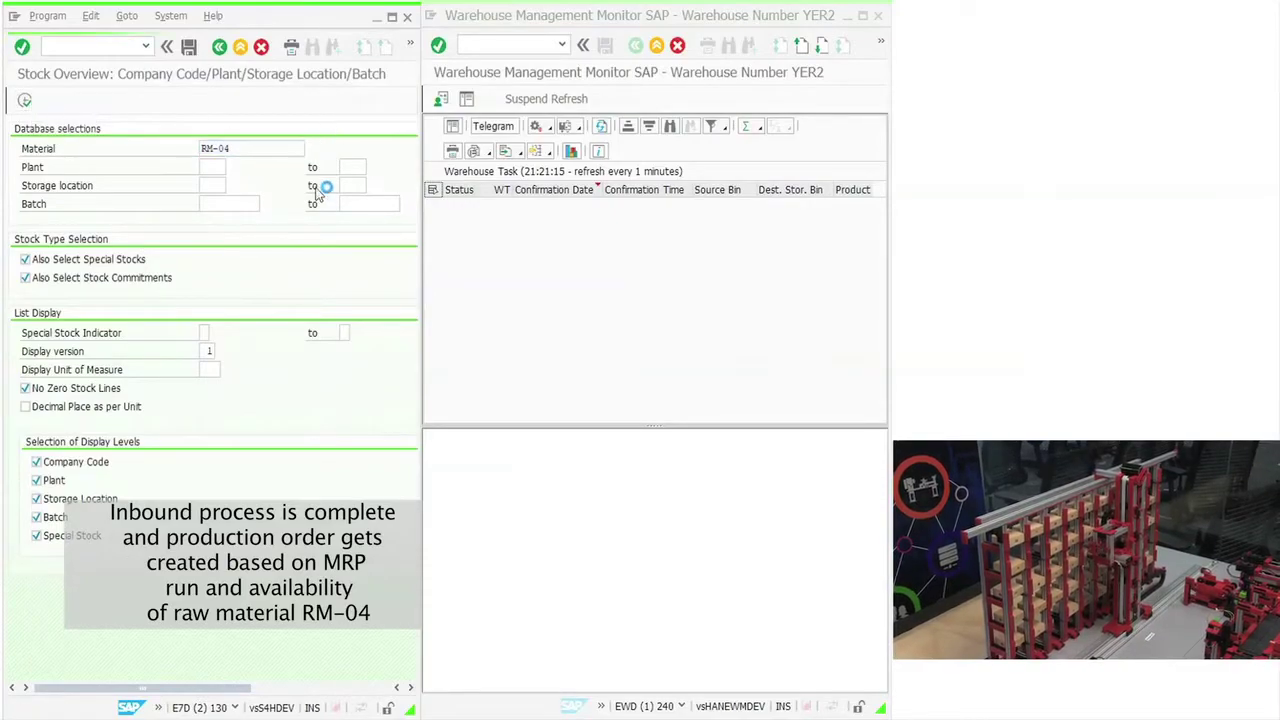
left_click(604, 132)
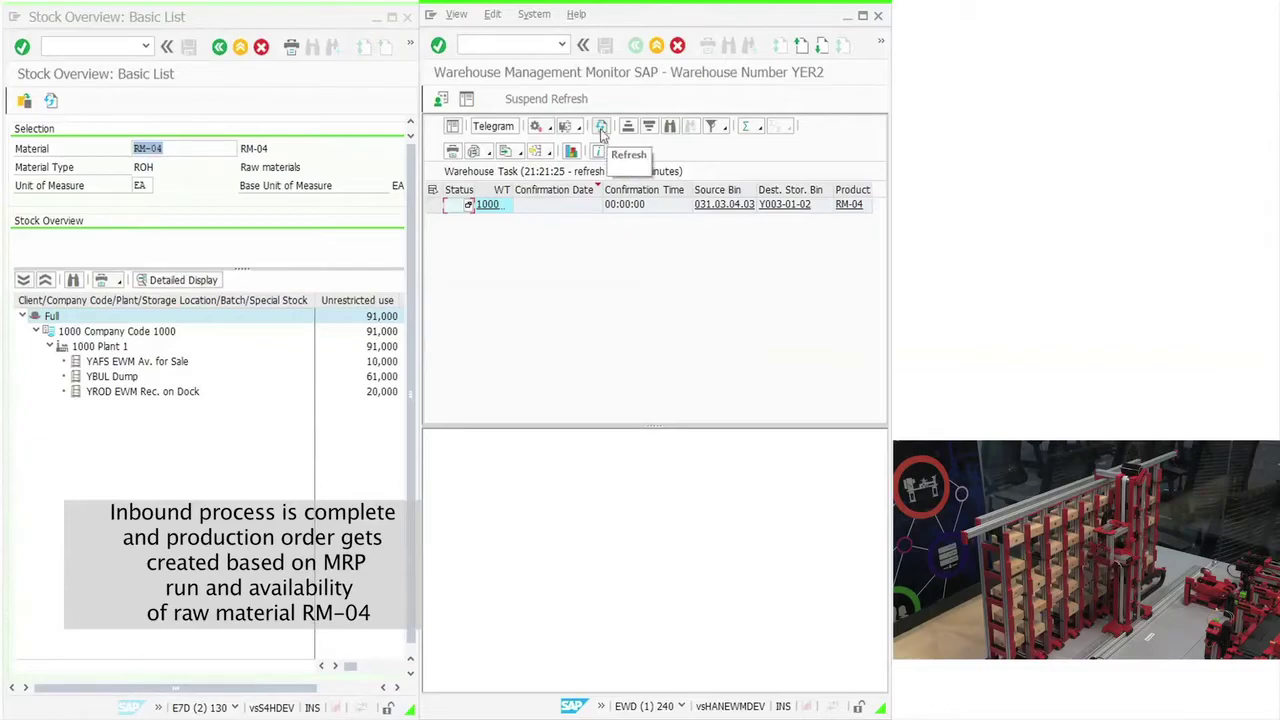
Keep refreshing until RM-04's tasks from Y003-01-02 to PSA-01 and INT-PSA-01 are listed.
left_click(602, 132)
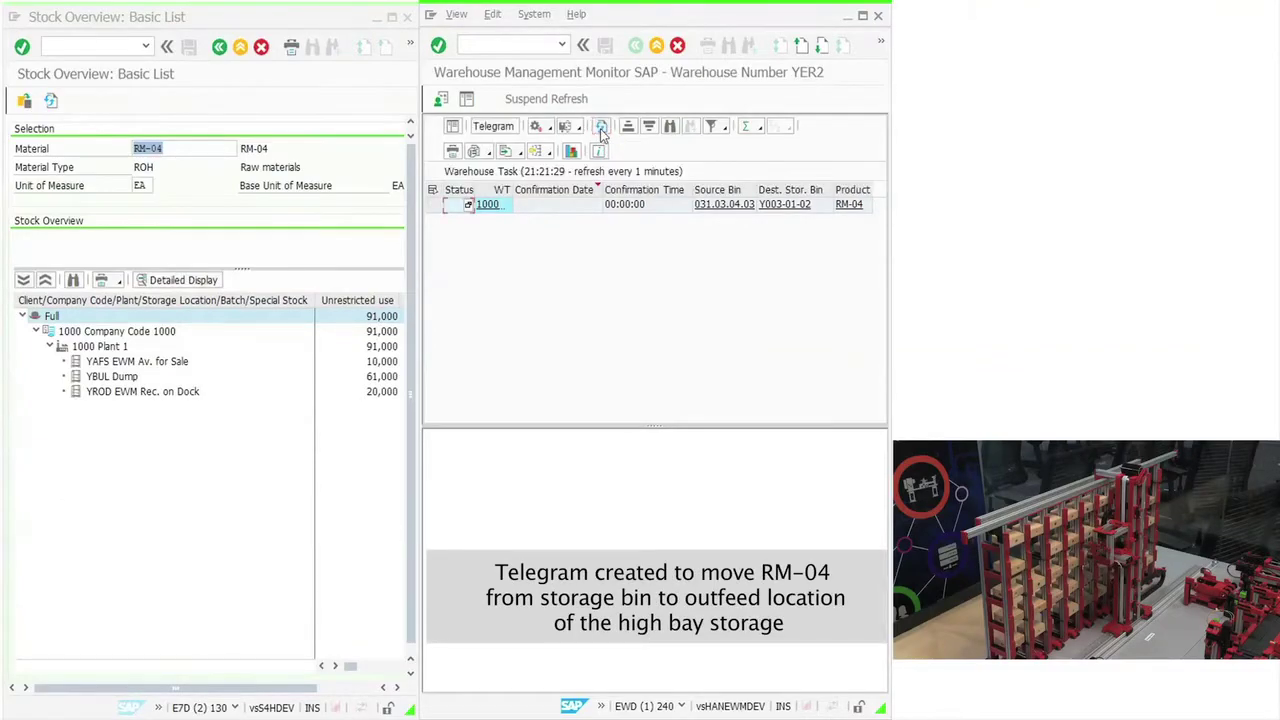
left_click(602, 132)
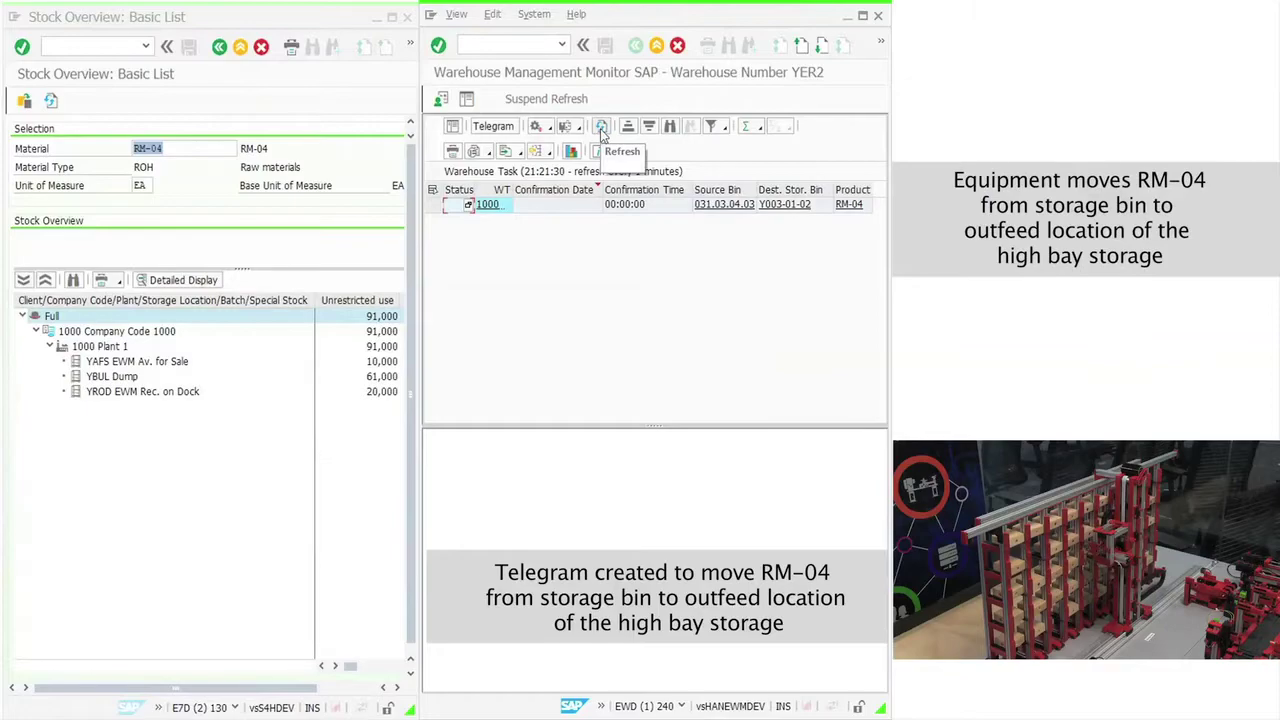
left_click(602, 132)
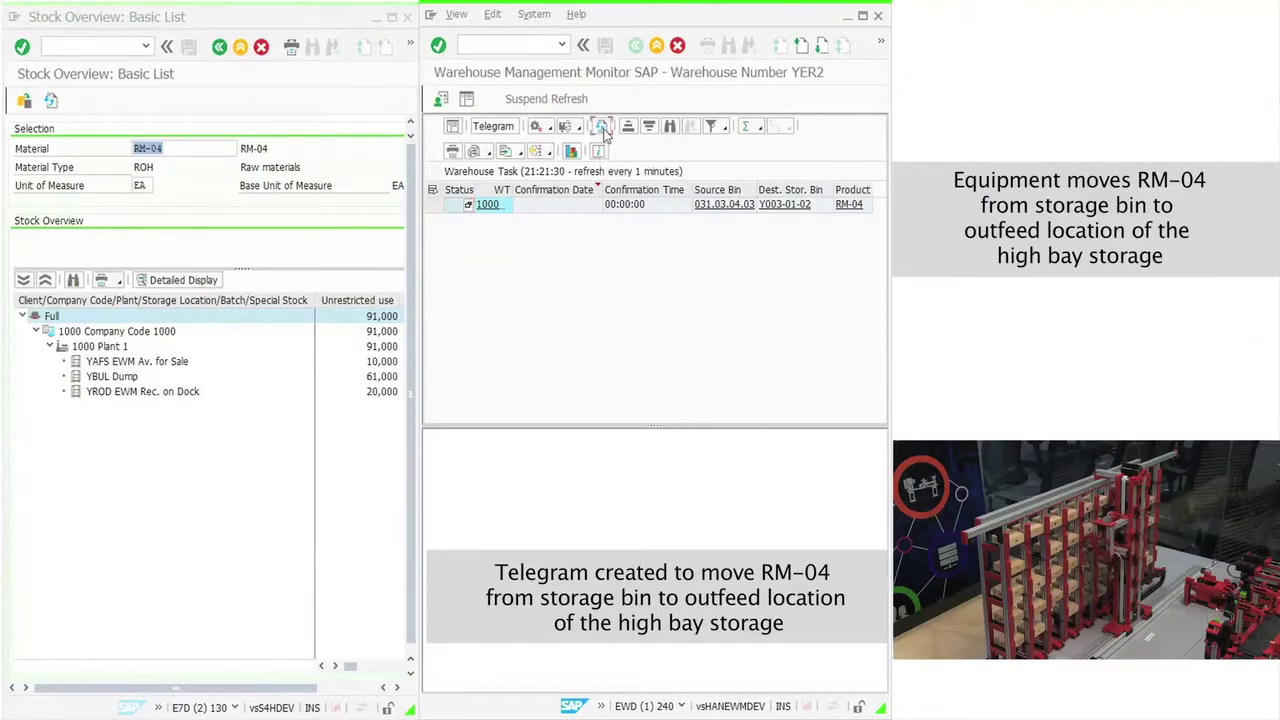
left_click(602, 132)
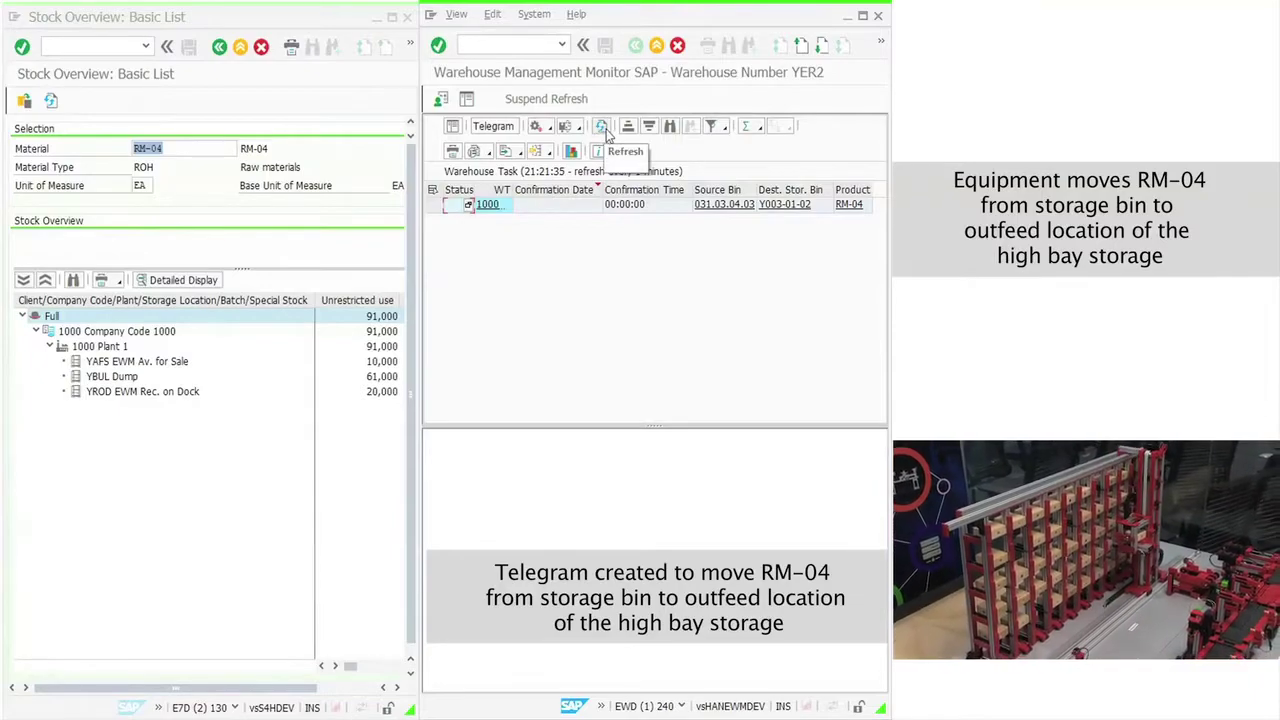
left_click(603, 132)
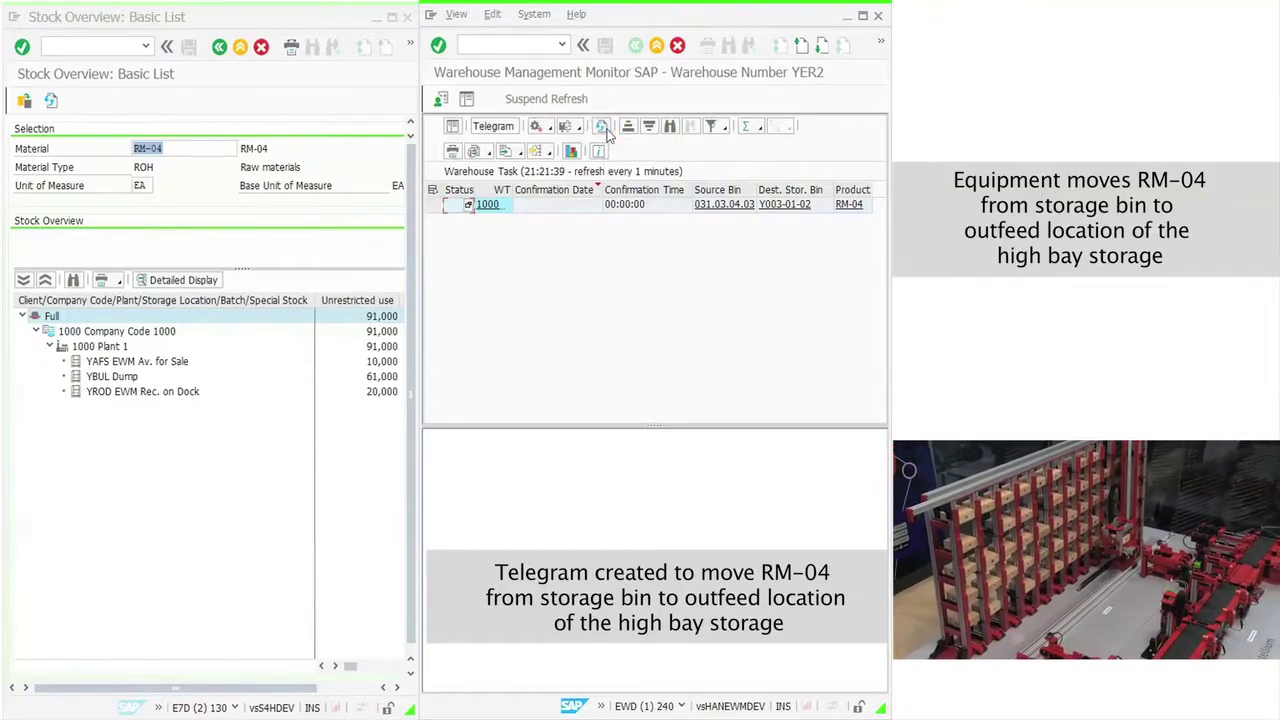
left_click(603, 134)
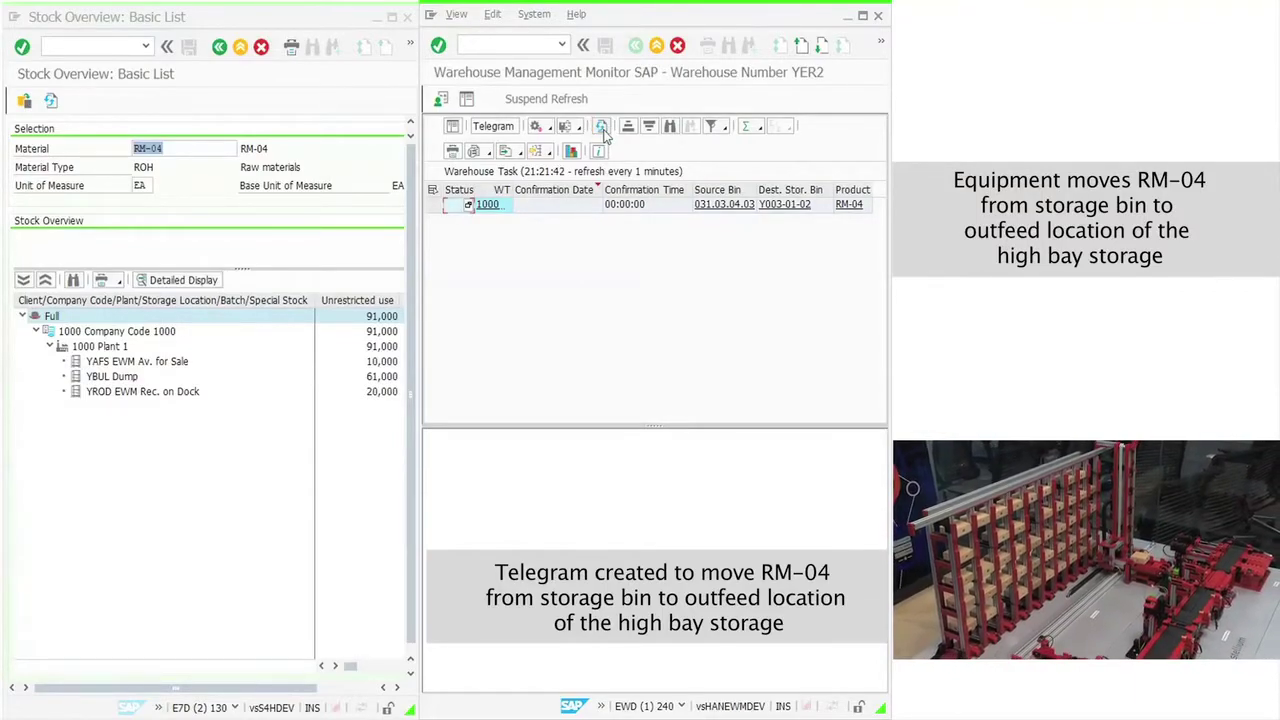
left_click(603, 133)
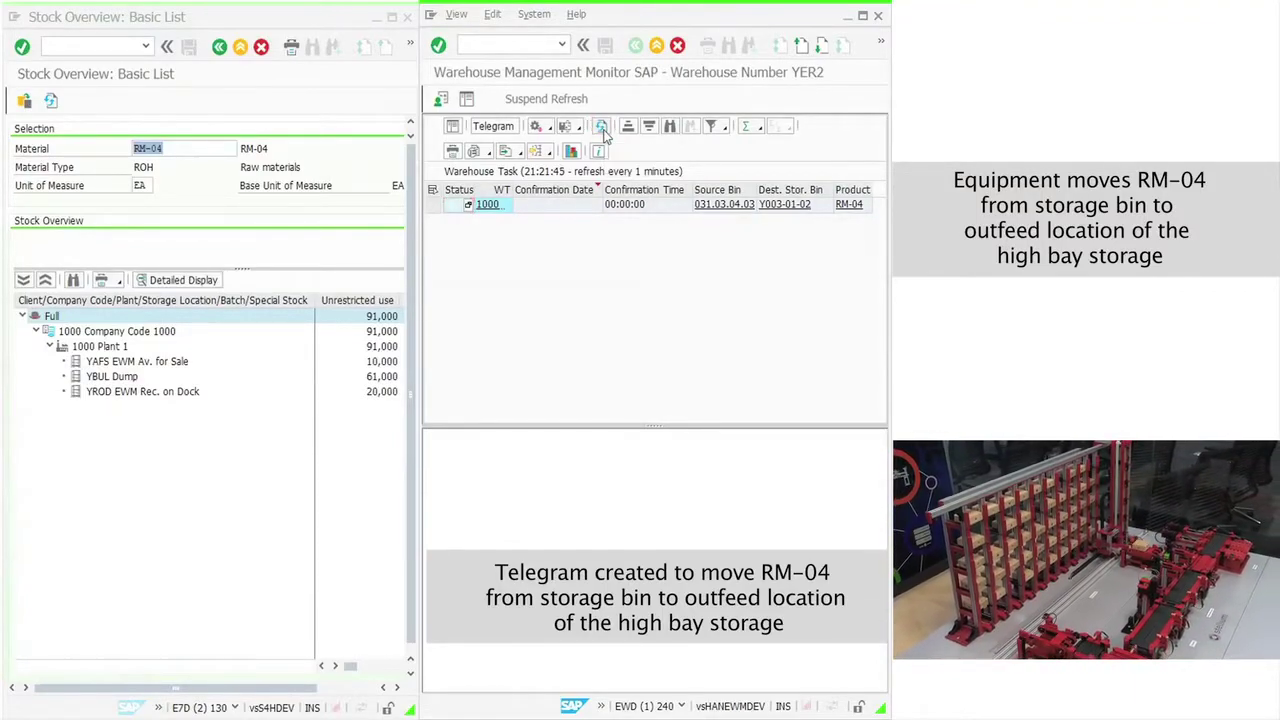
left_click(603, 134)
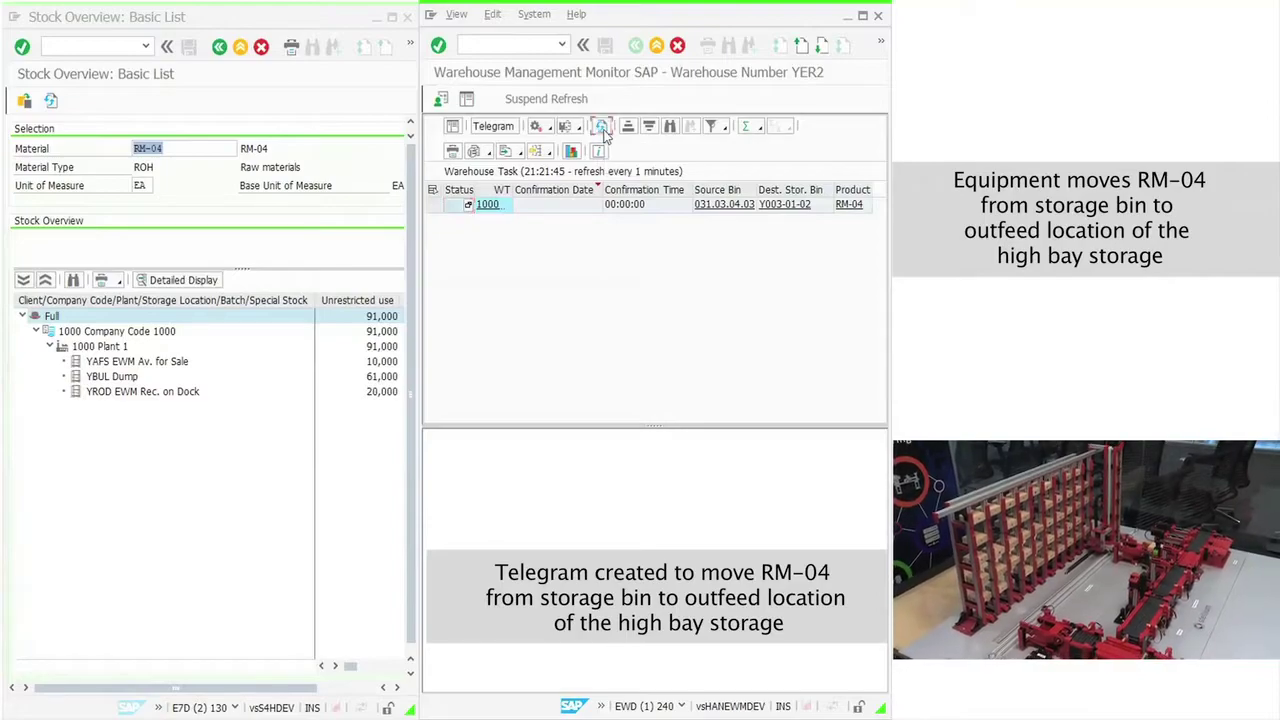
left_click(603, 134)
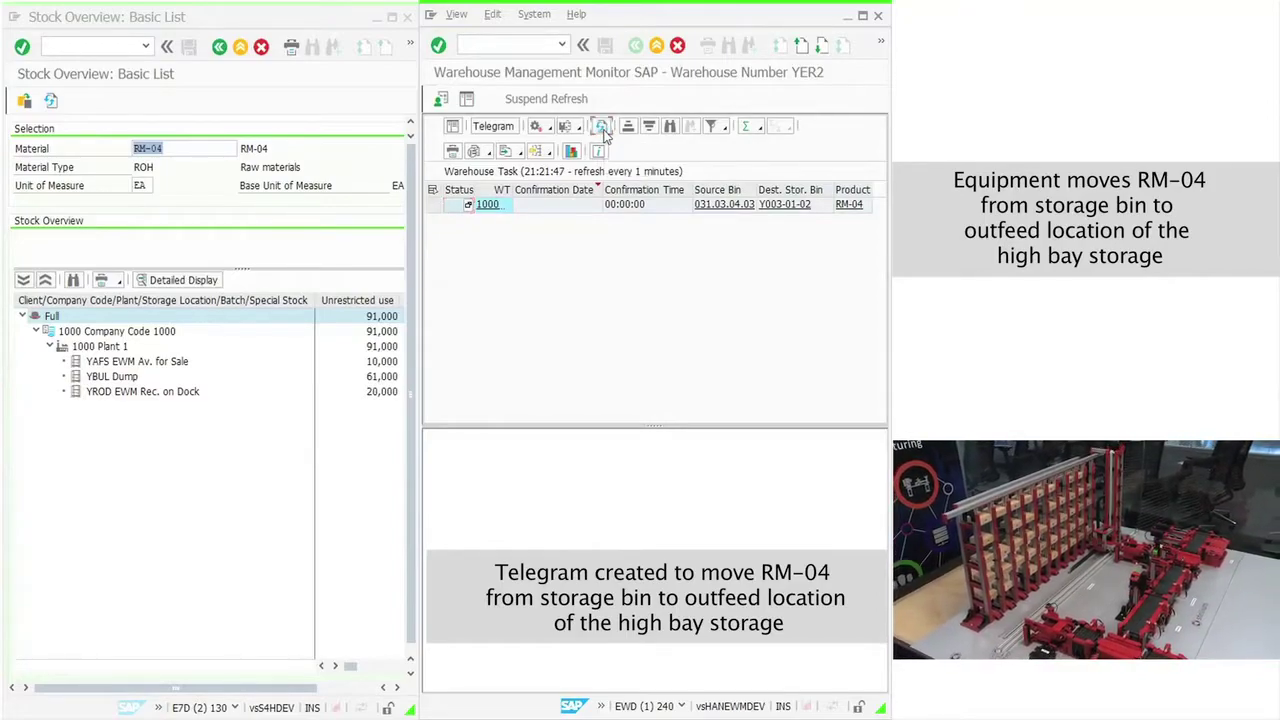
left_click(604, 135)
left_click(603, 134)
Recheck the two RM-04 staging tasks in the monitor, then return to the Stock Overview window.
left_click(603, 134)
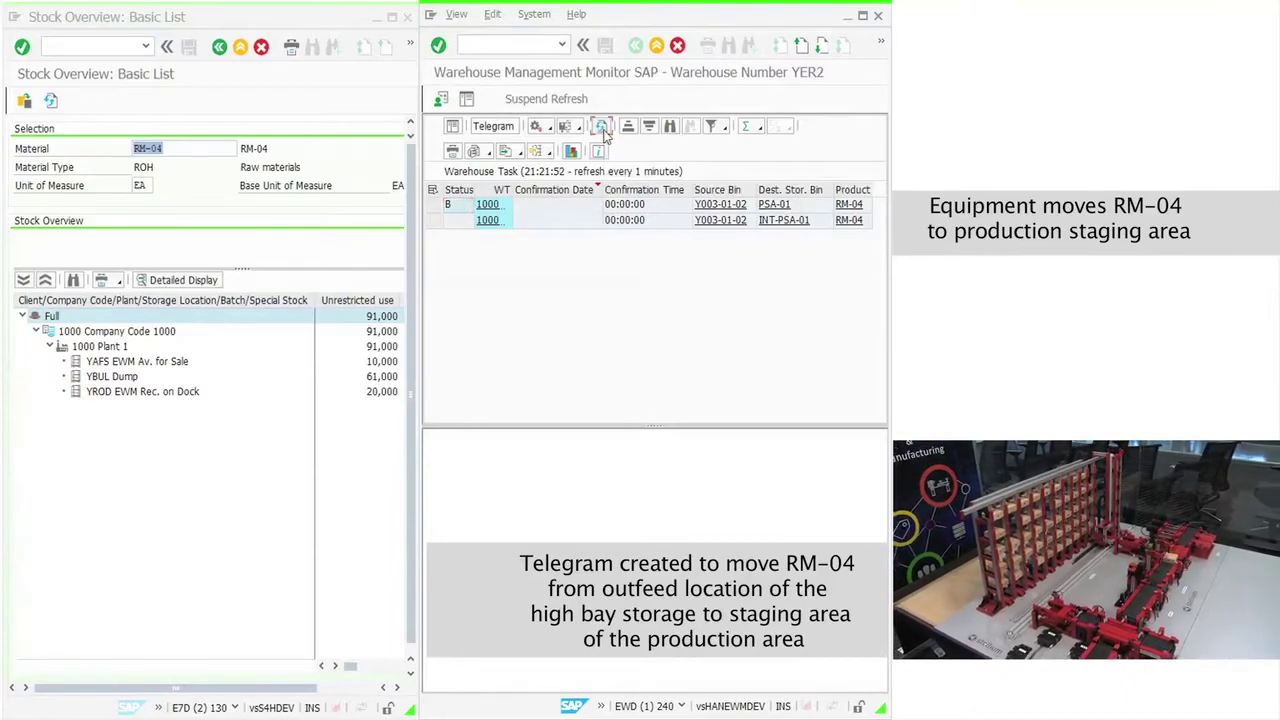
left_click(604, 135)
left_click(603, 134)
left_click(603, 134)
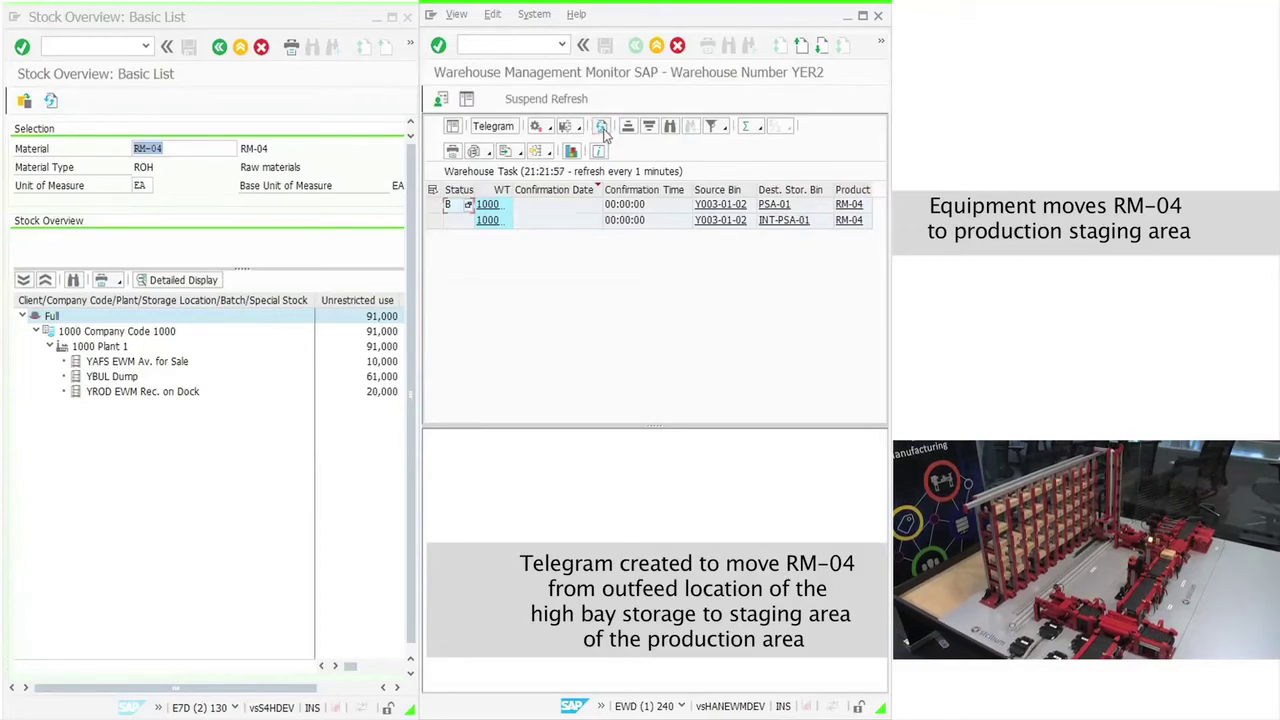
left_click(603, 134)
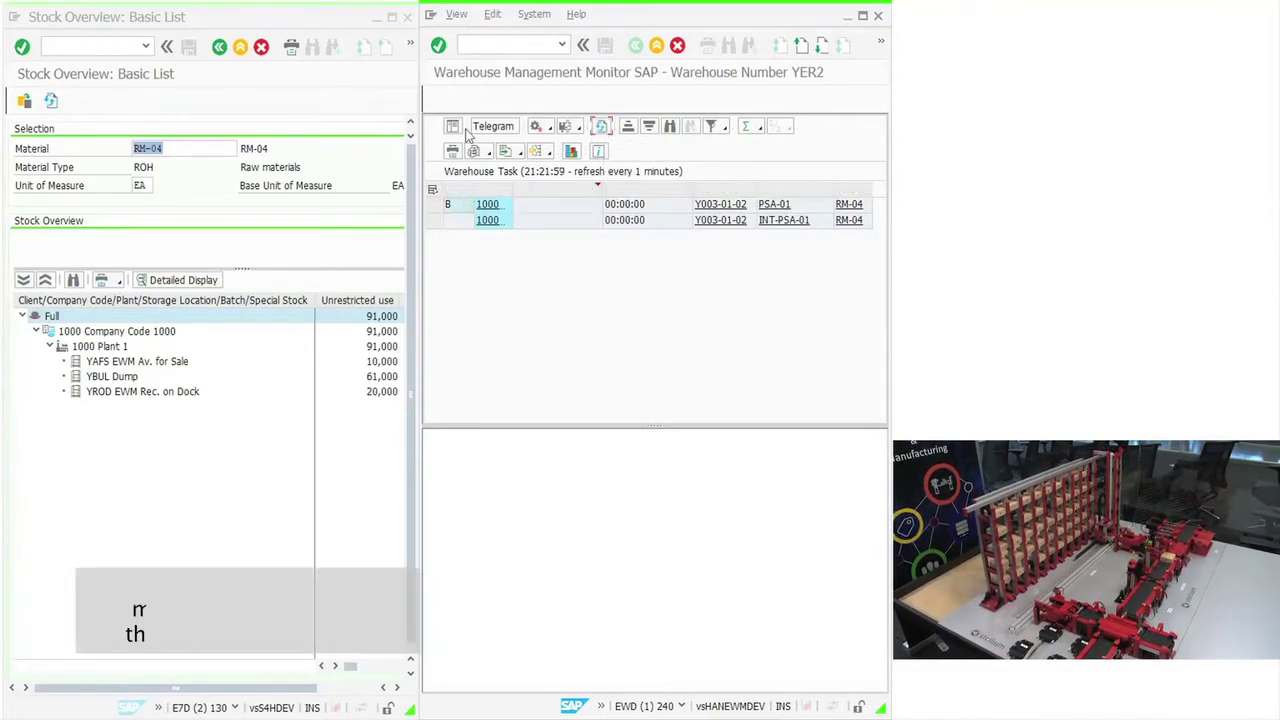
left_click(107, 47)
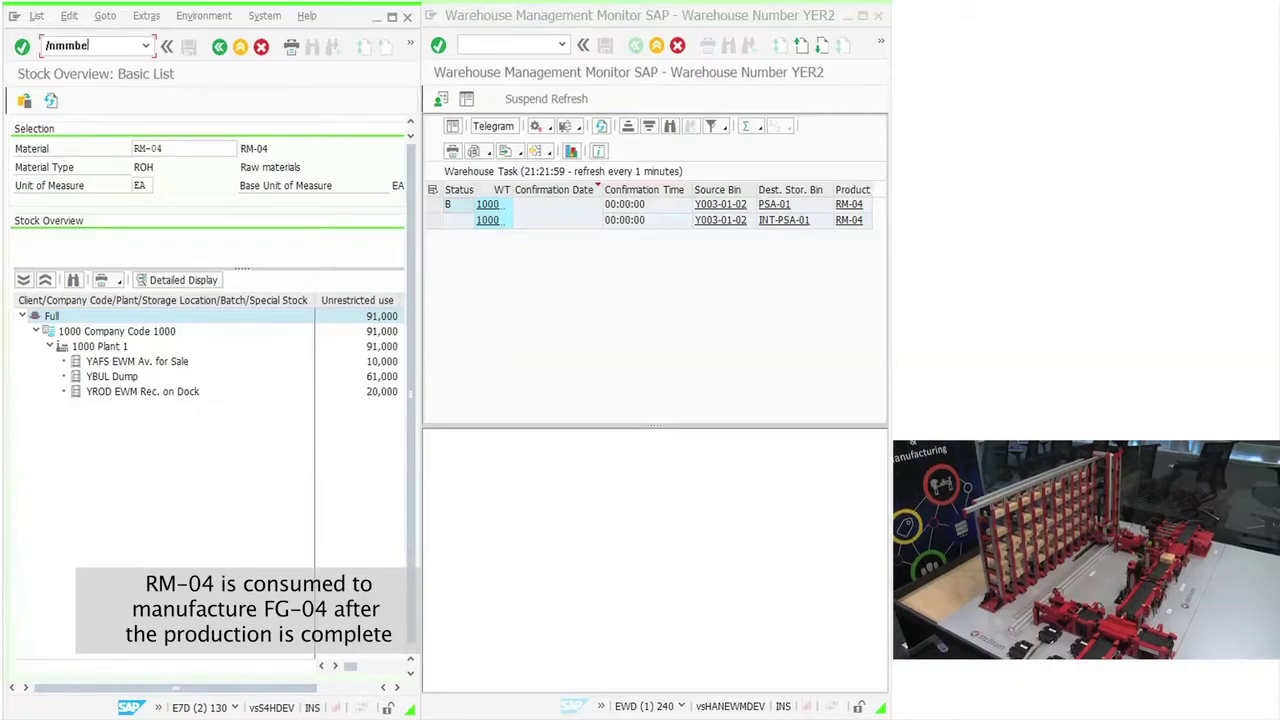
Run the MMBE stock overview for material FG-04.
key("Return")
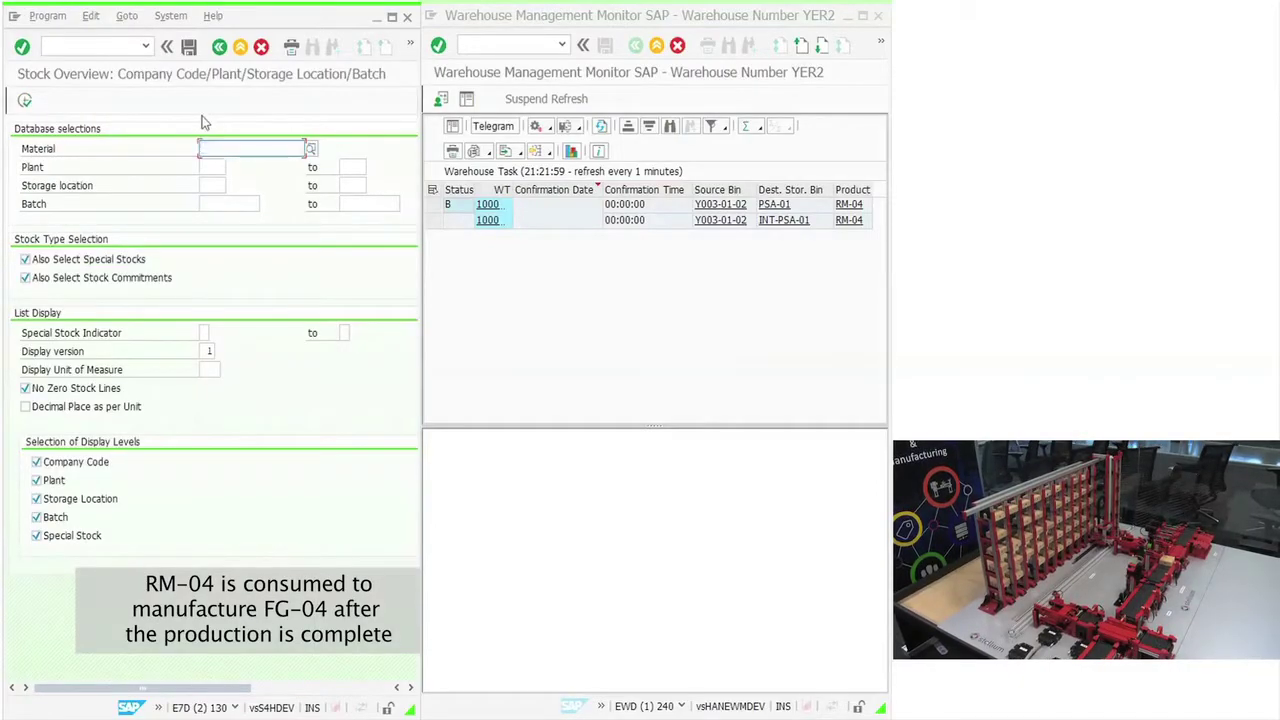
key("Down")
key("Down")
key("Down")
key("Return")
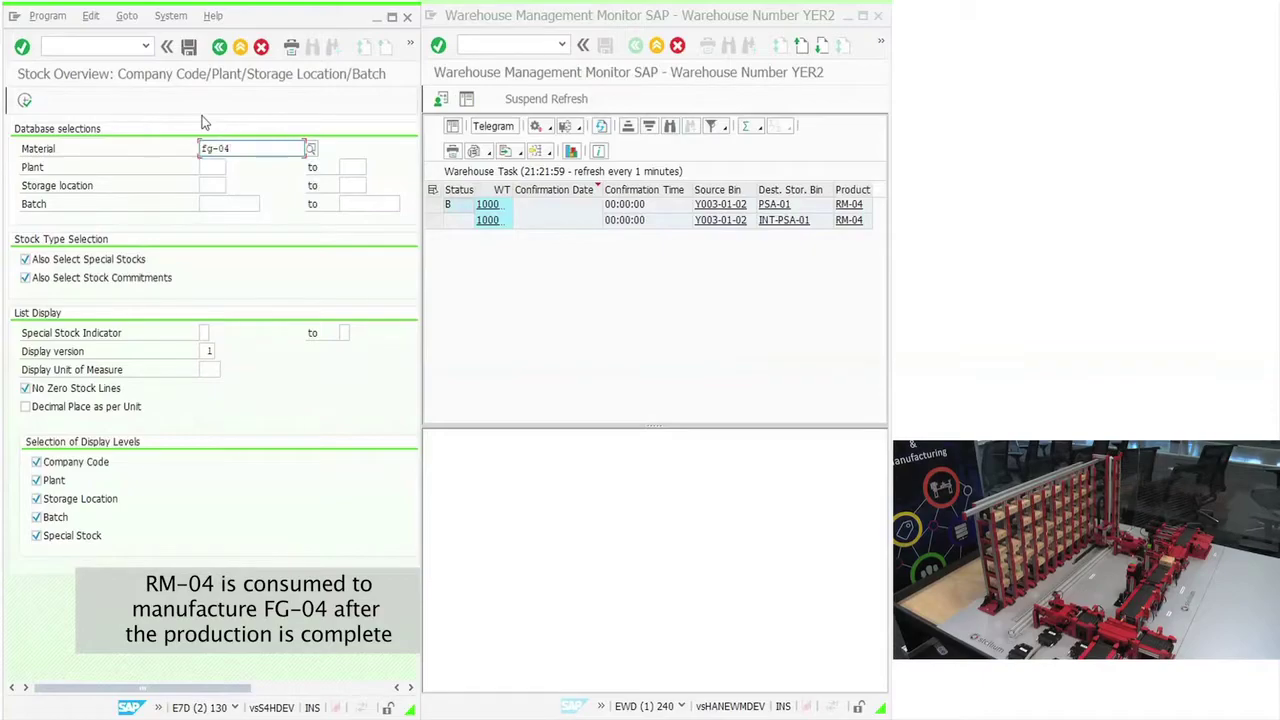
key("F8")
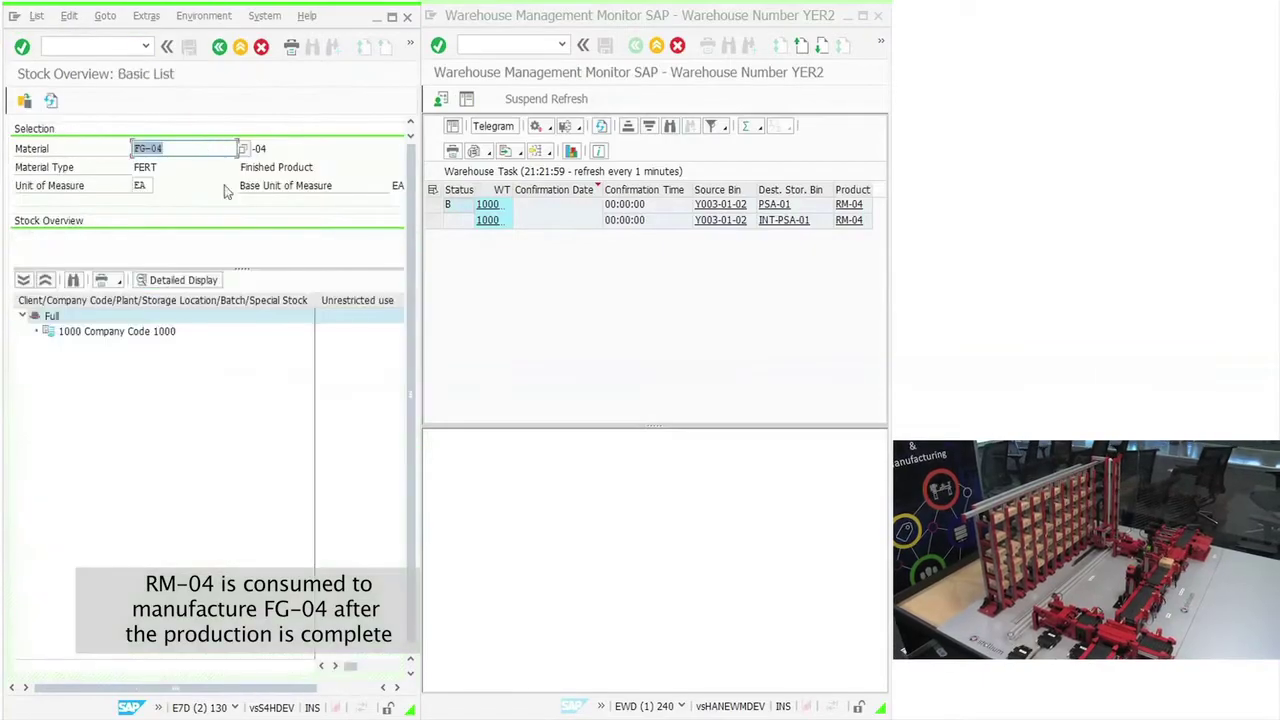
Refresh the Warehouse Management Monitor to confirm no RM-04 tasks remain open.
left_click(601, 127)
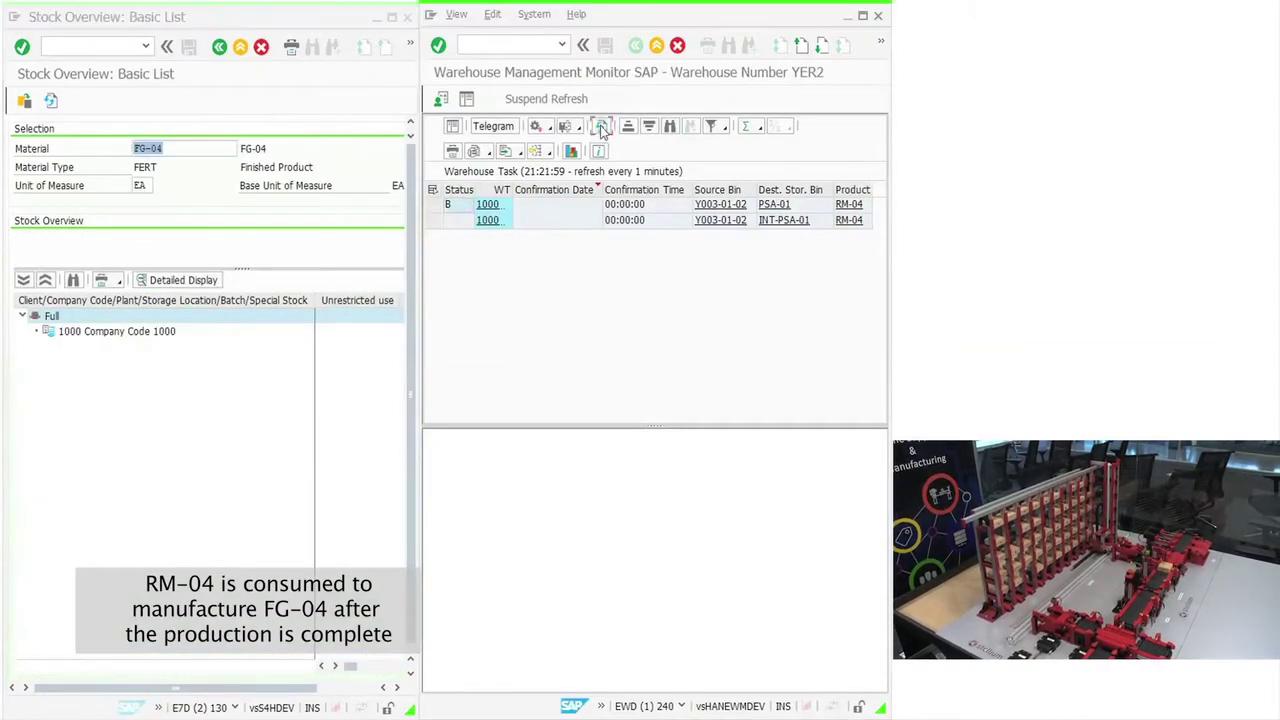
left_click(601, 127)
left_click(601, 127)
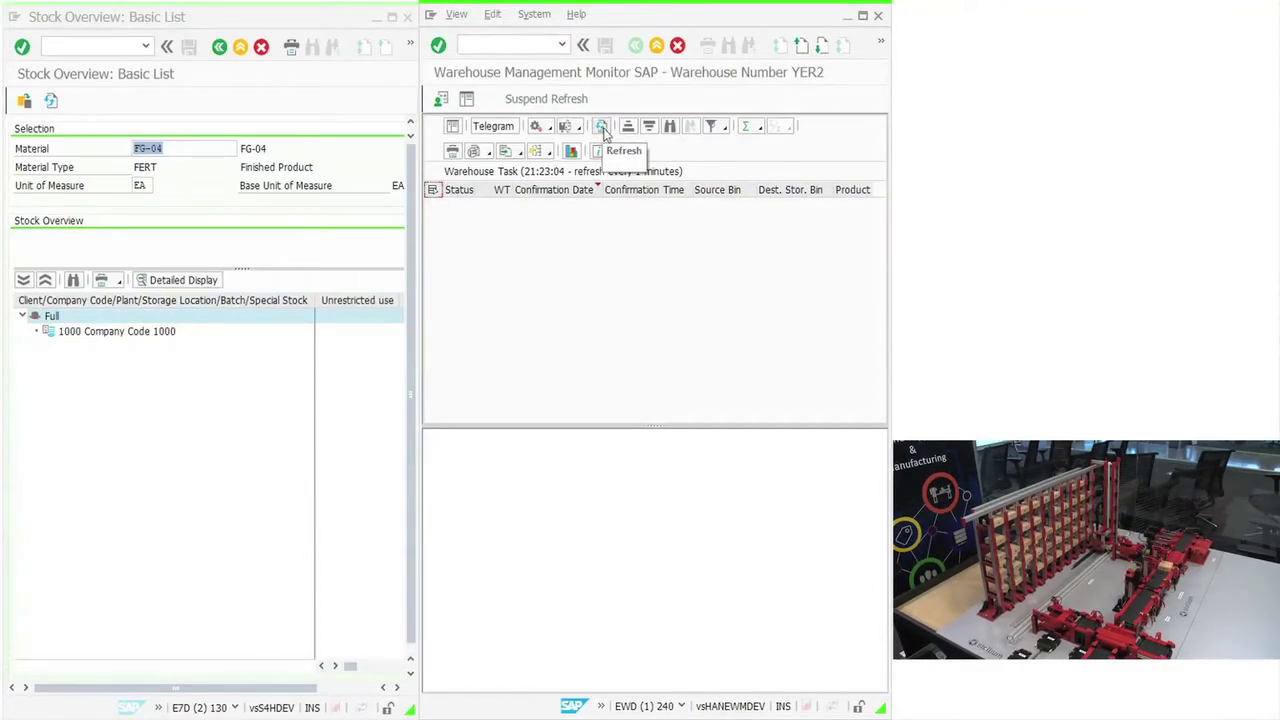
Refresh the monitor until task 1000 moving FG-04 from GR-PROD1 to 002.01.01 appears.
left_click(601, 127)
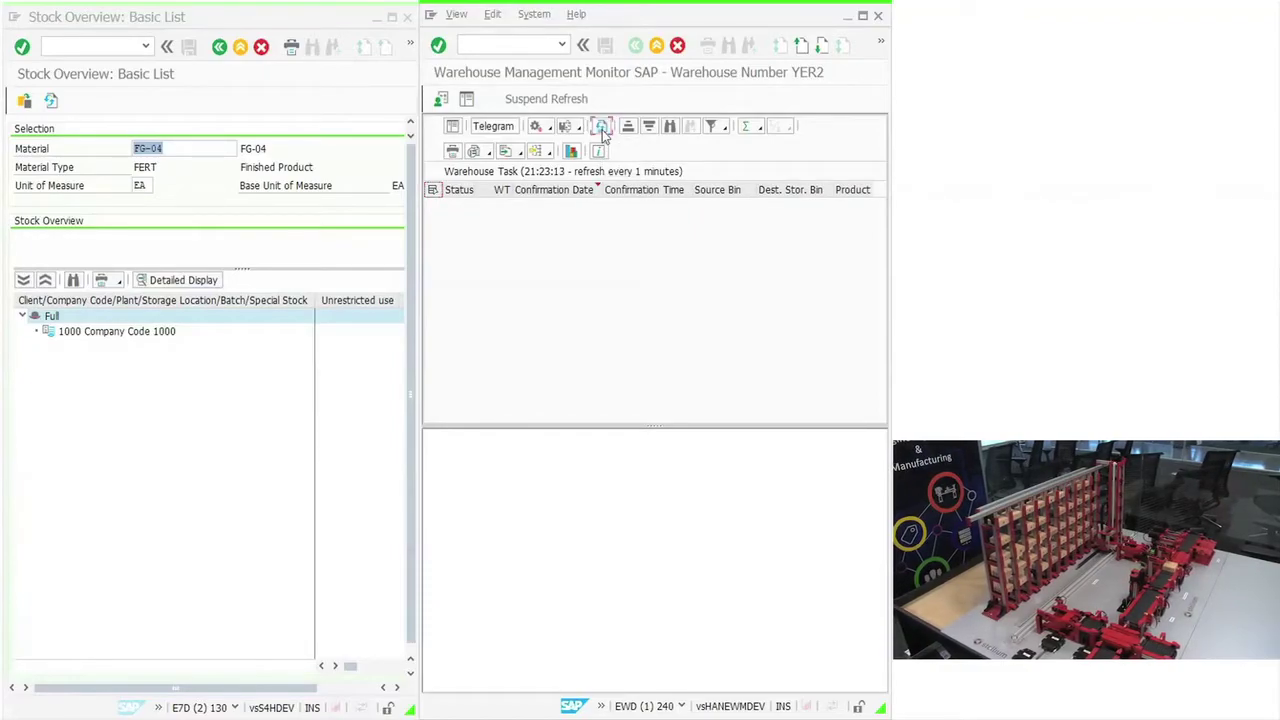
left_click(603, 128)
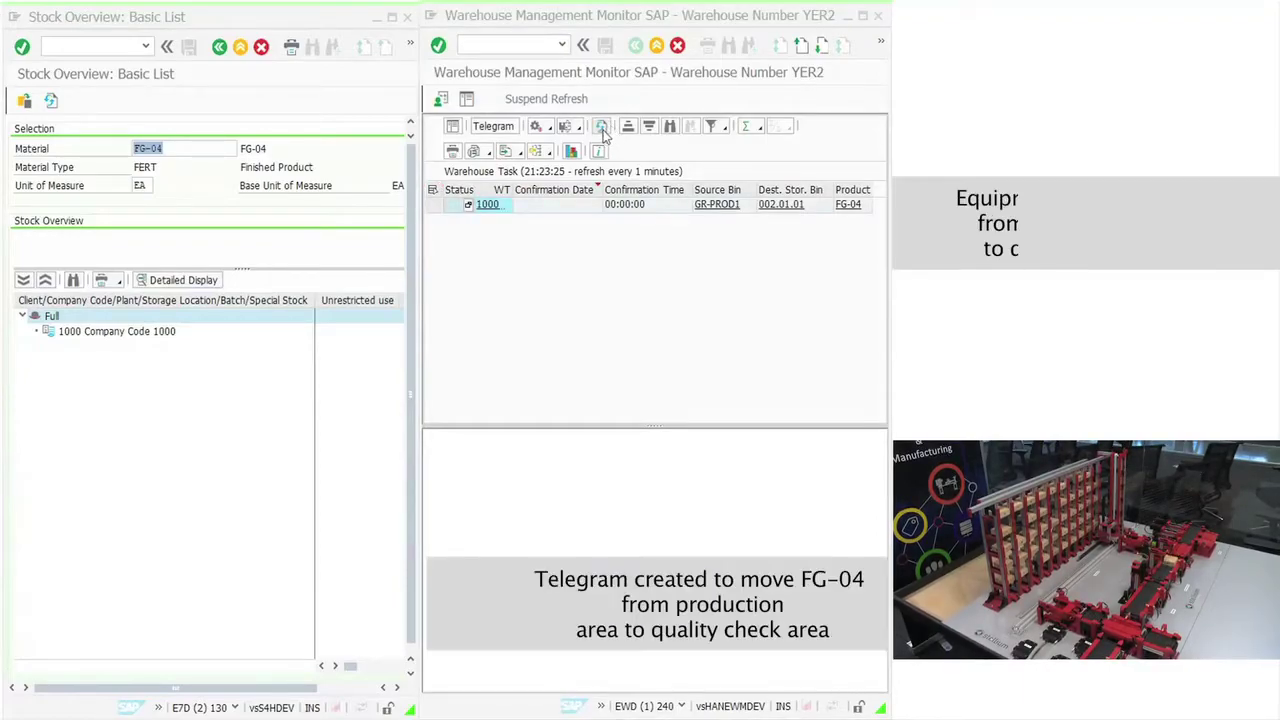
Refresh until two FG-04 tasks from 002.01.01 to 031.03.08.01 and Y003-01-01 appear.
left_click(601, 128)
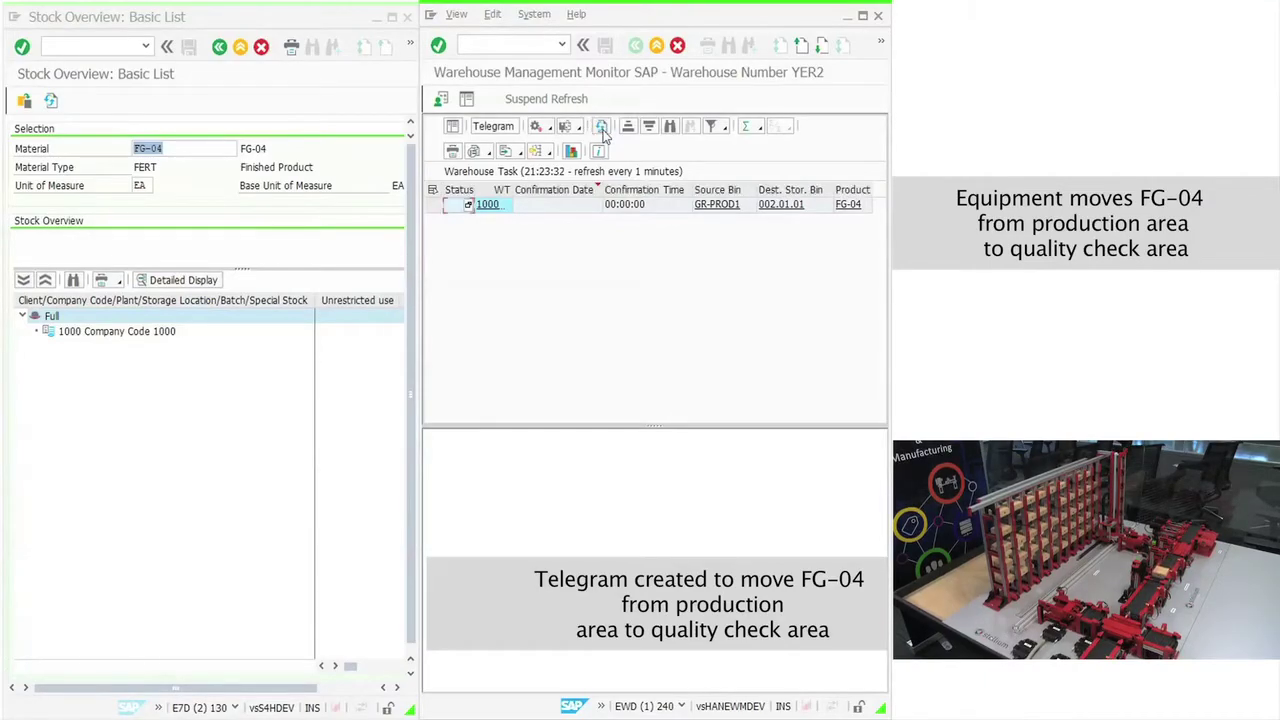
left_click(601, 128)
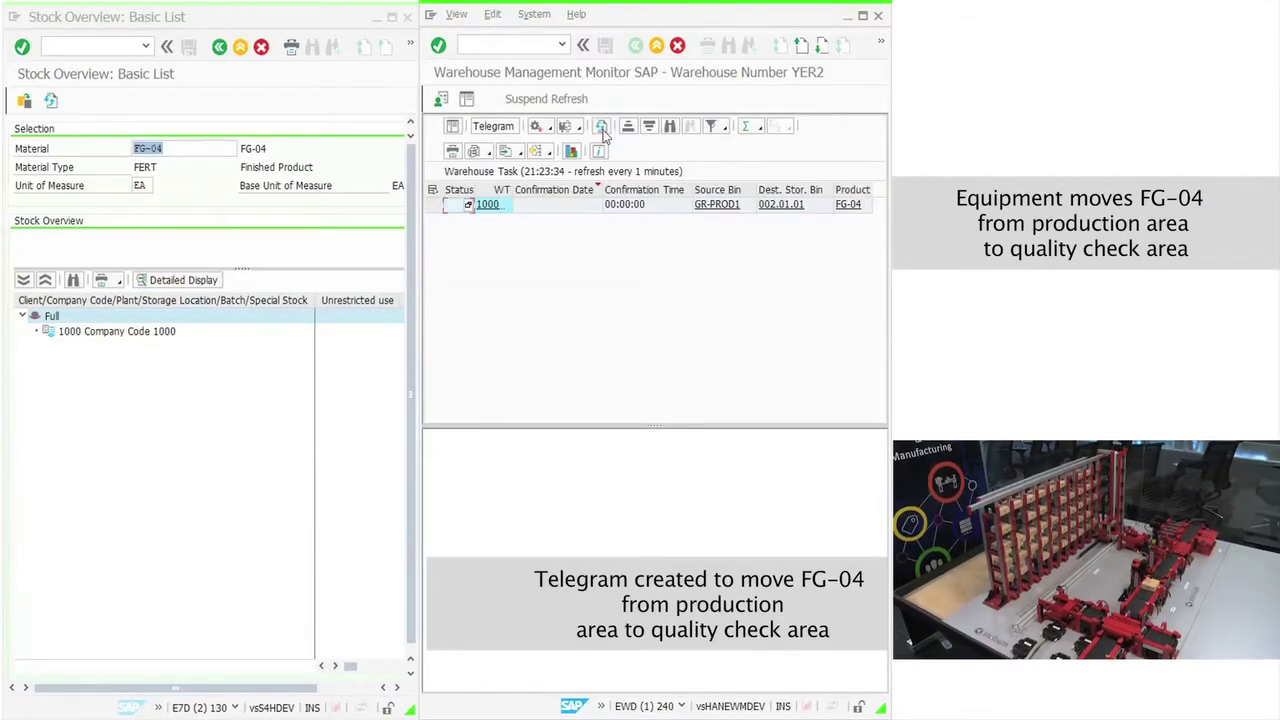
left_click(601, 128)
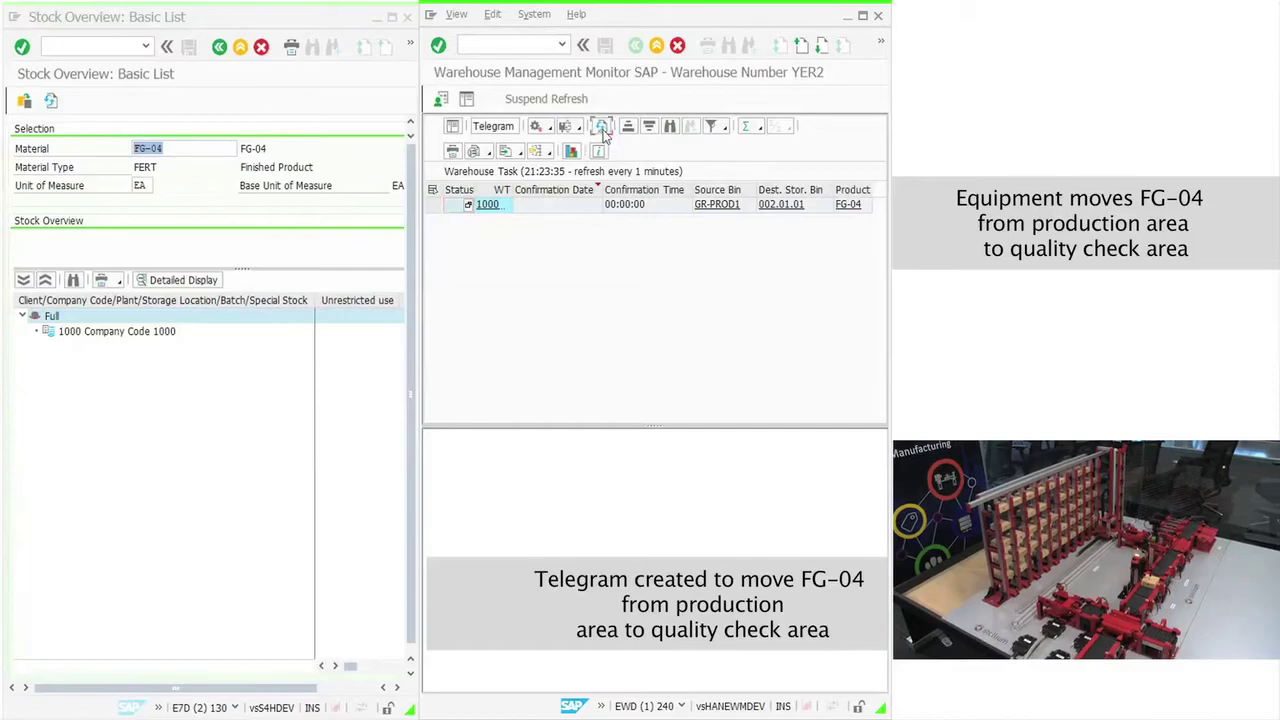
left_click(601, 128)
left_click(601, 128)
left_click(601, 128)
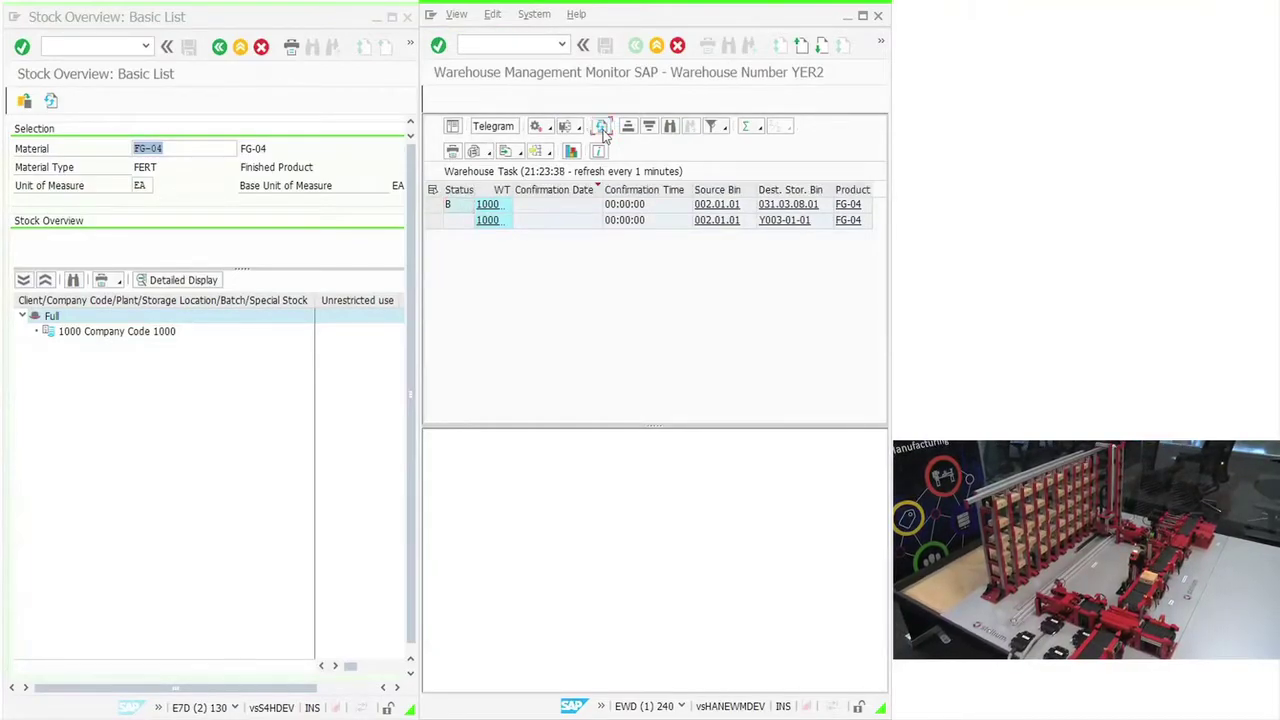
Refresh repeatedly until only the FG-04 task from Y003-01-01 to 031.03.08.01 remains.
left_click(601, 128)
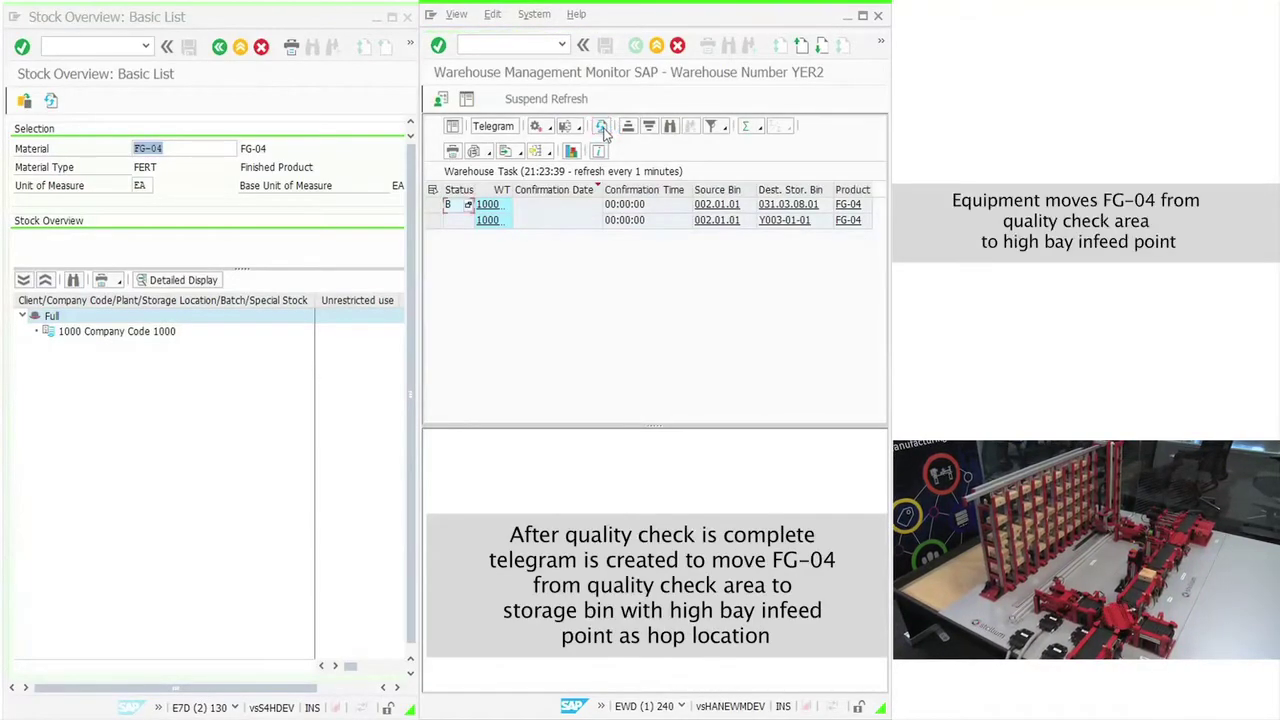
left_click(601, 128)
left_click(601, 128)
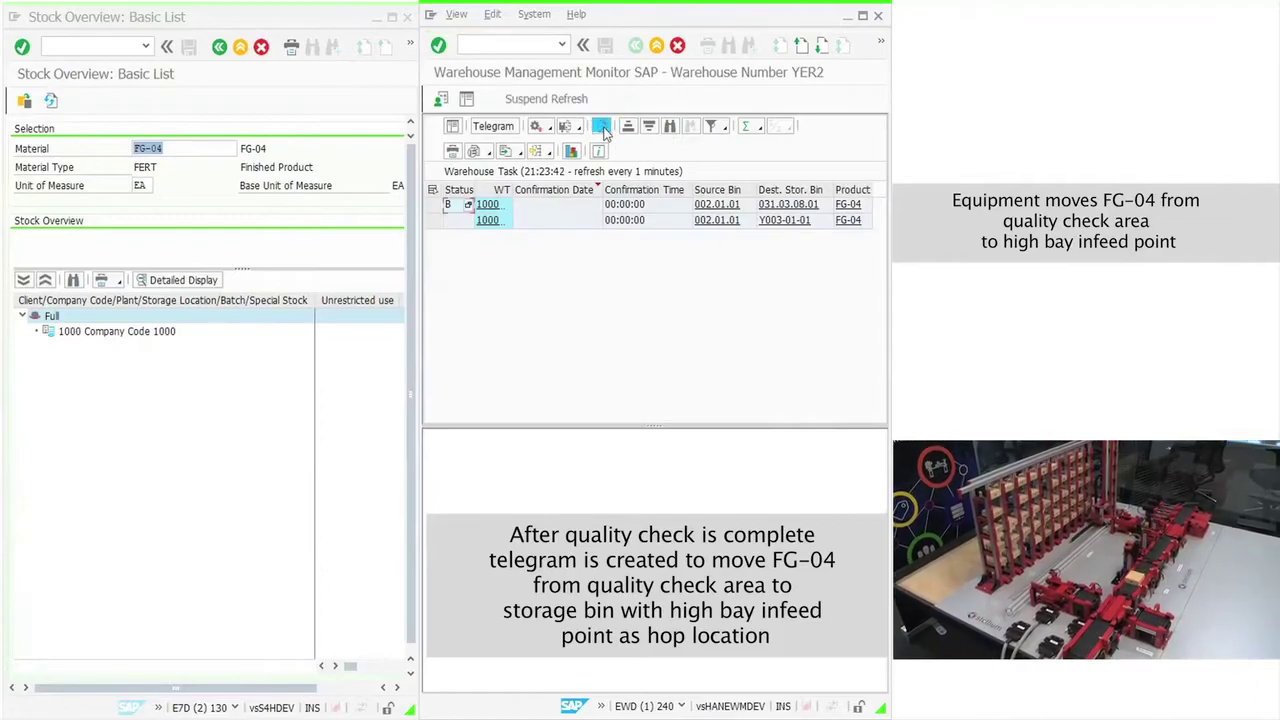
left_click(601, 128)
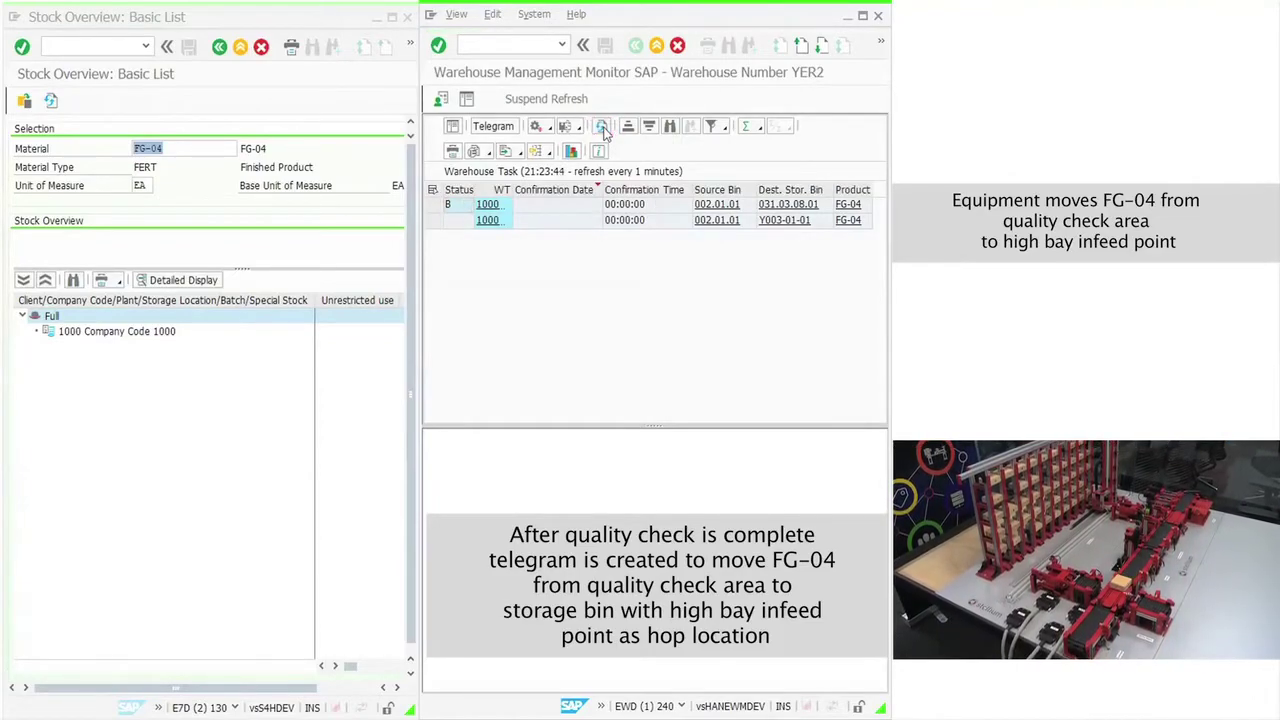
left_click(601, 128)
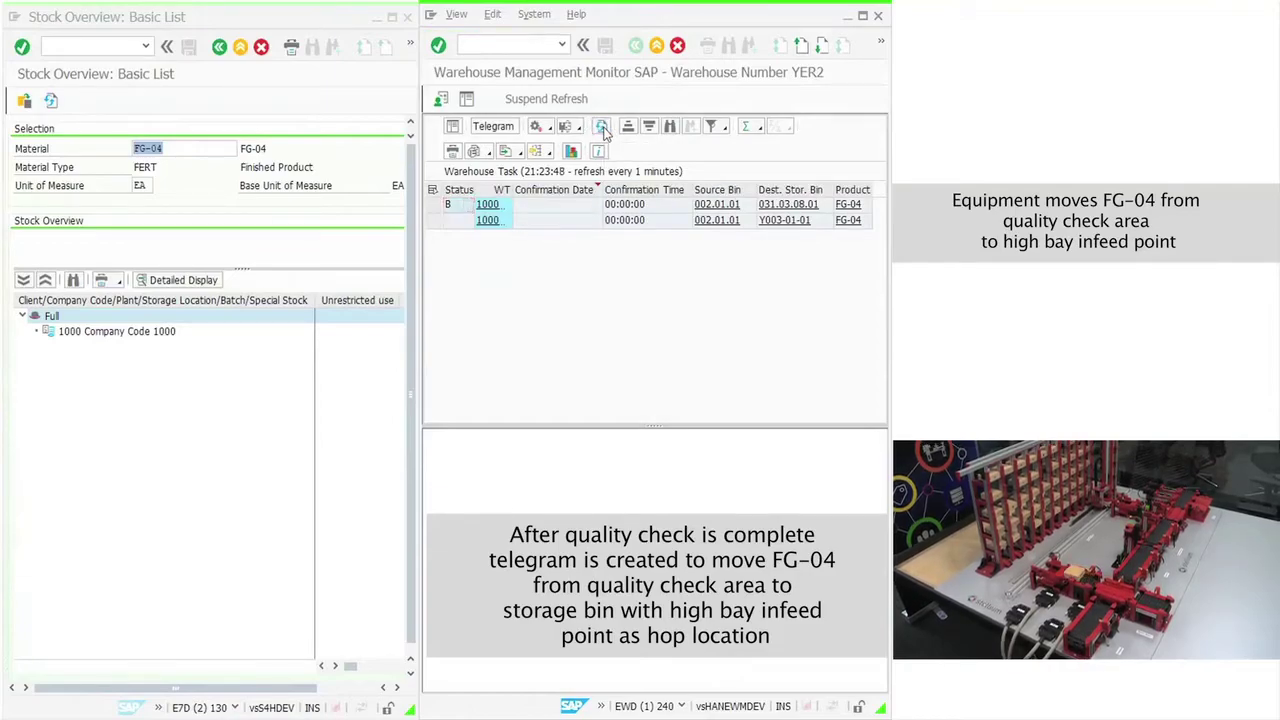
left_click(601, 128)
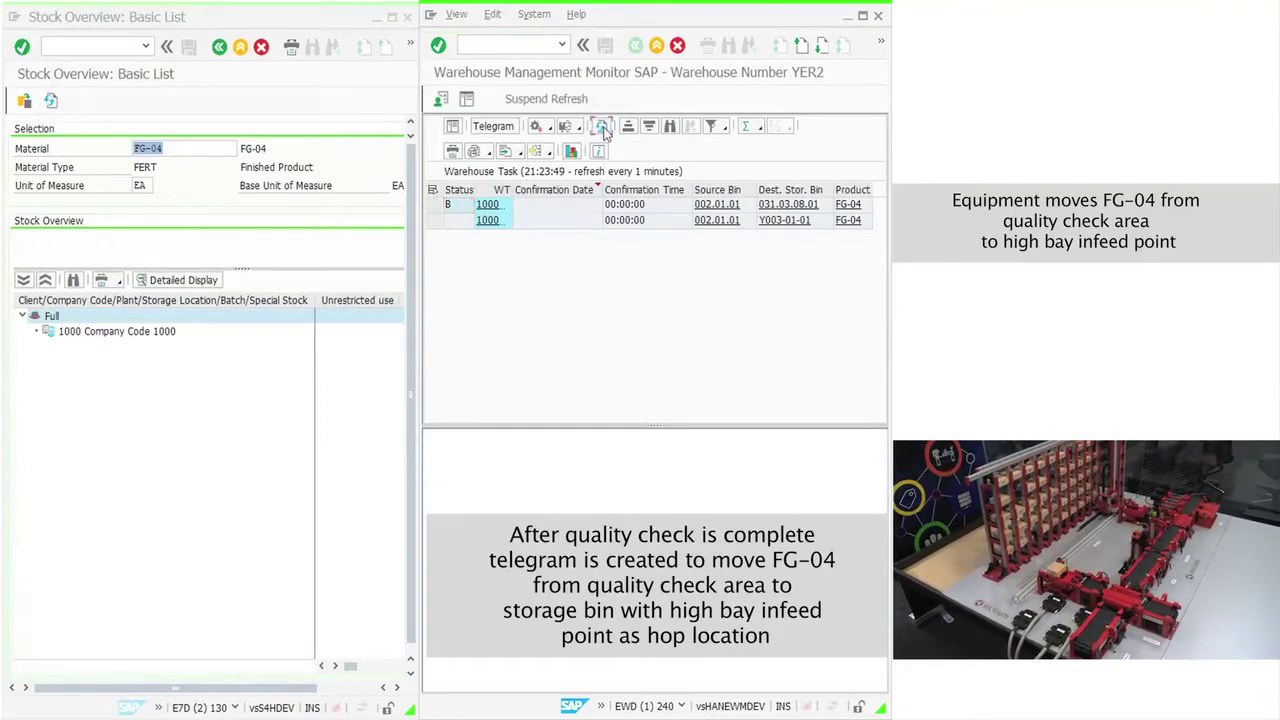
left_click(601, 128)
left_click(601, 128)
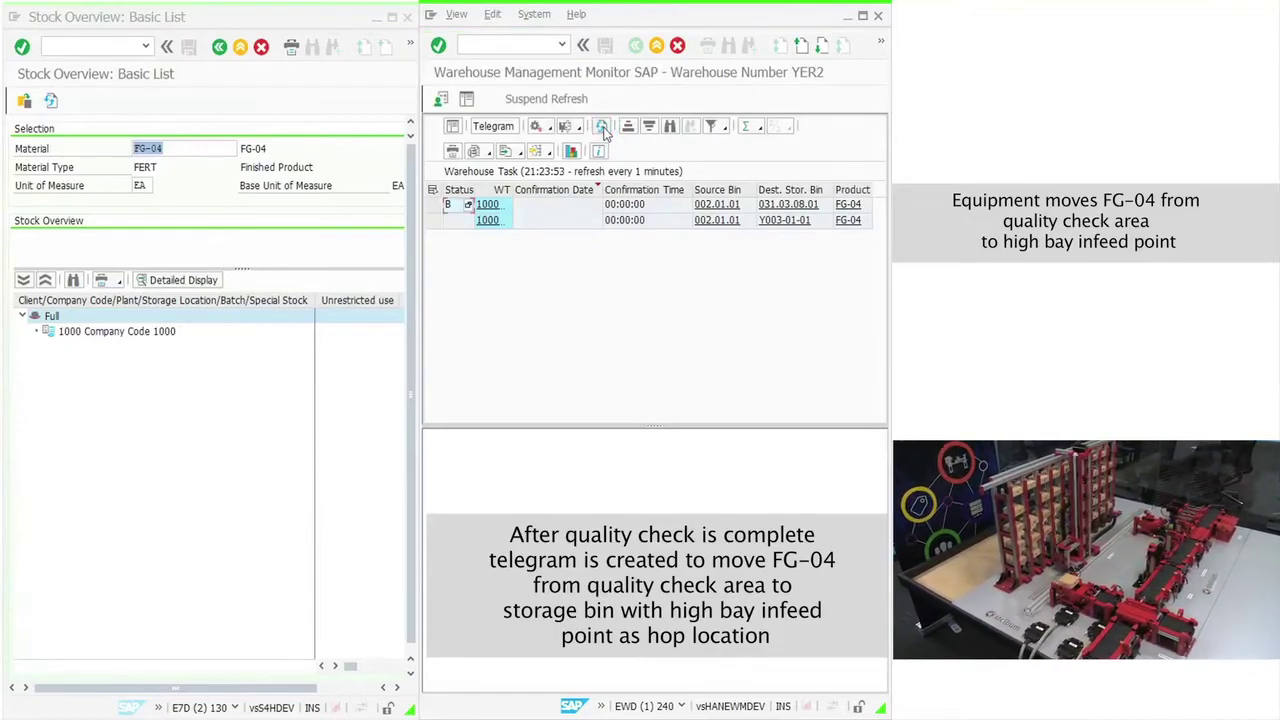
left_click(601, 128)
left_click(601, 128)
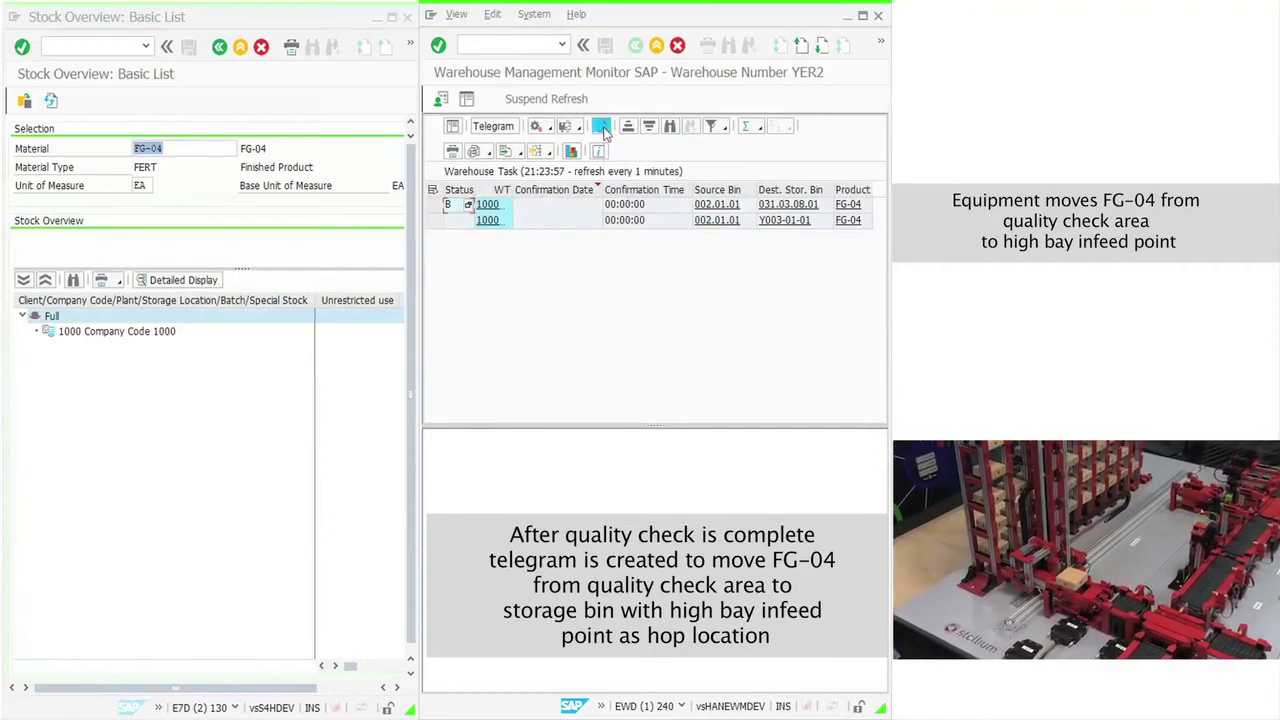
left_click(601, 128)
left_click(601, 128)
left_click(601, 128)
Refresh until the FG-04 put-away task clears, then reload FG-04 stock showing 10,000 available.
left_click(603, 130)
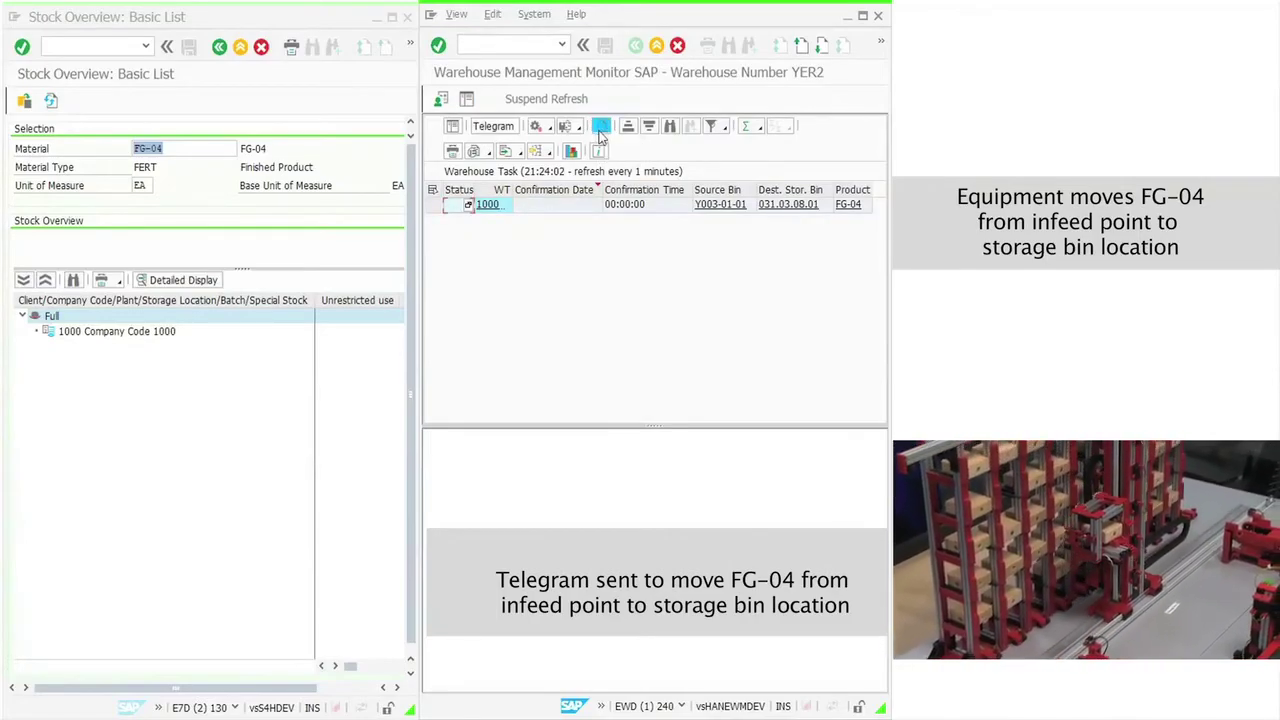
left_click(601, 130)
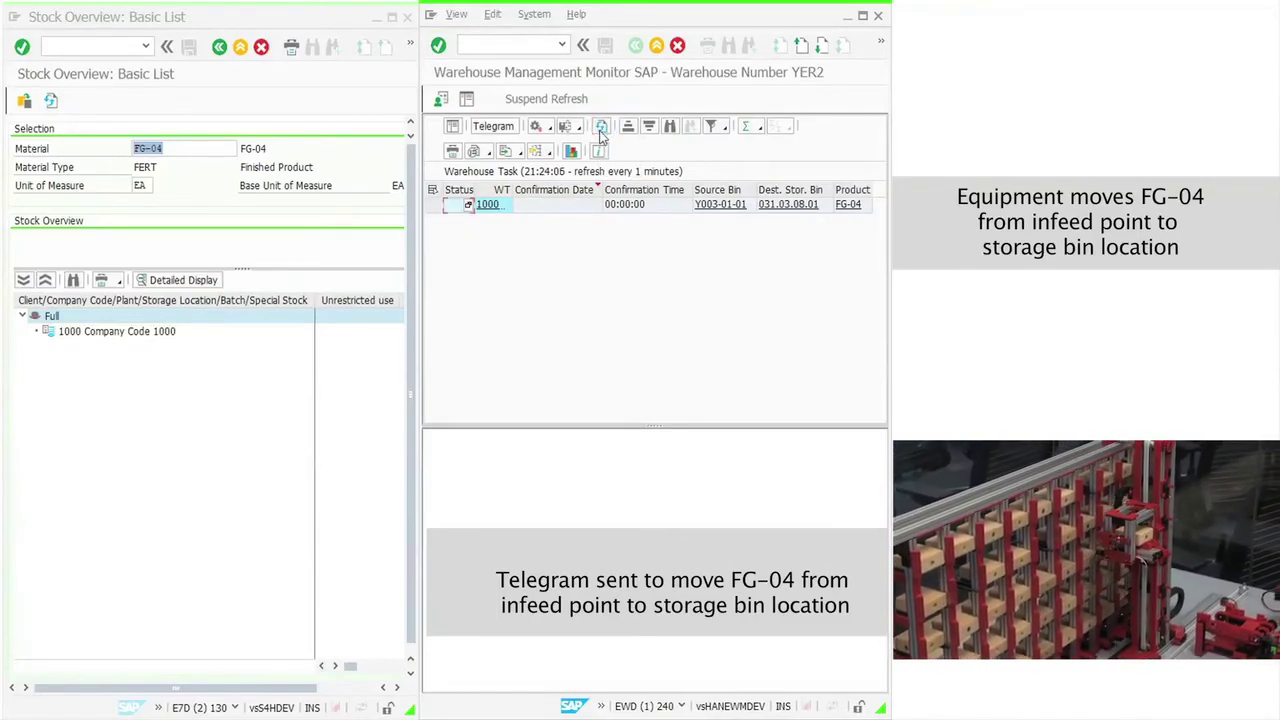
left_click(601, 130)
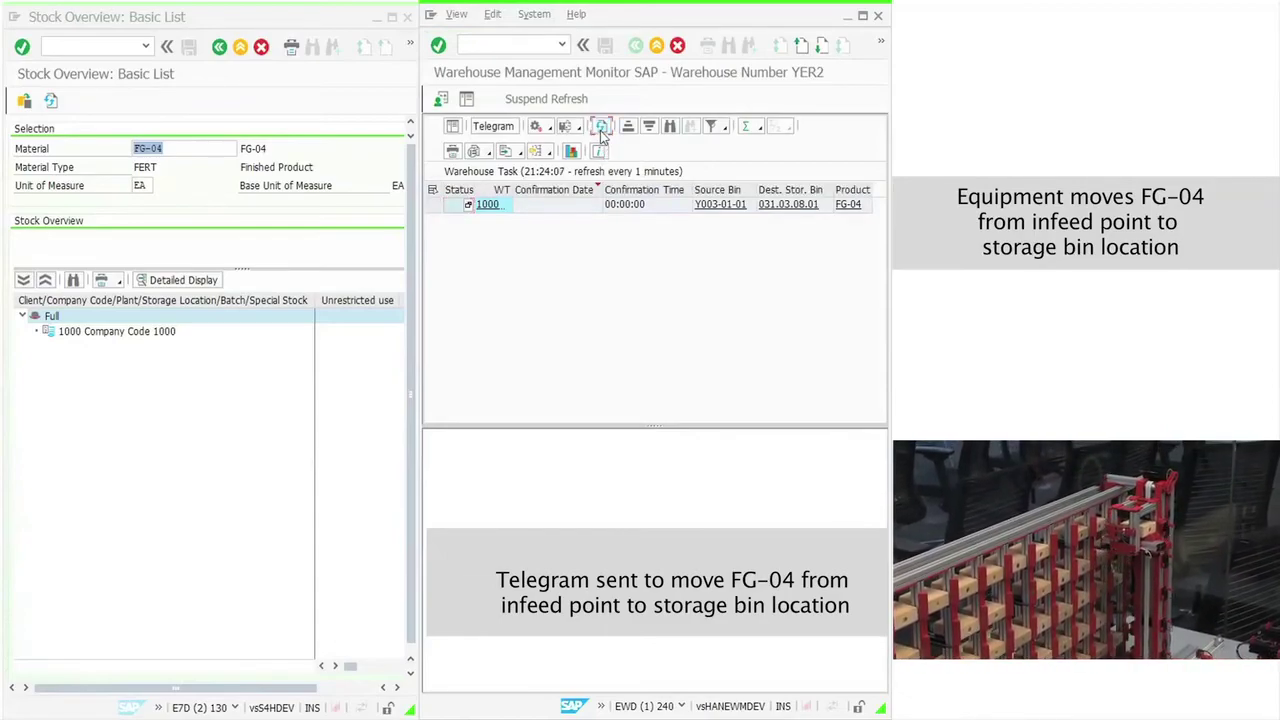
left_click(601, 129)
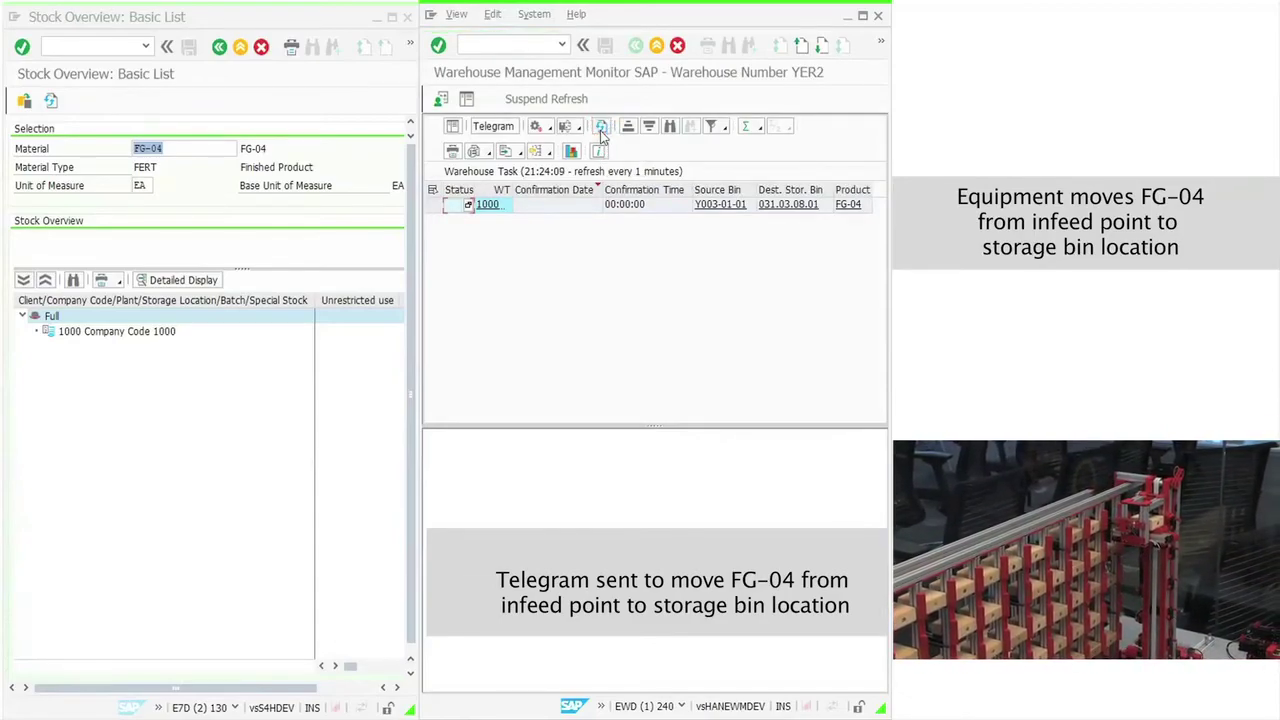
left_click(602, 132)
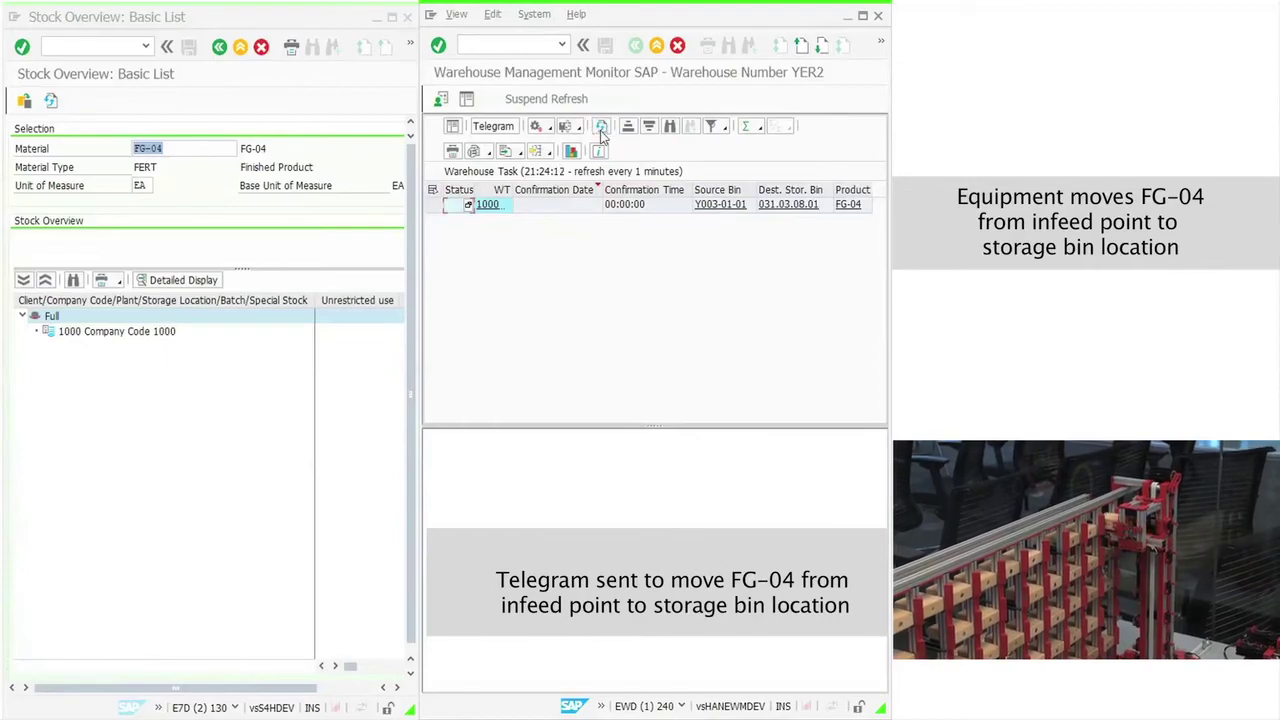
left_click(601, 132)
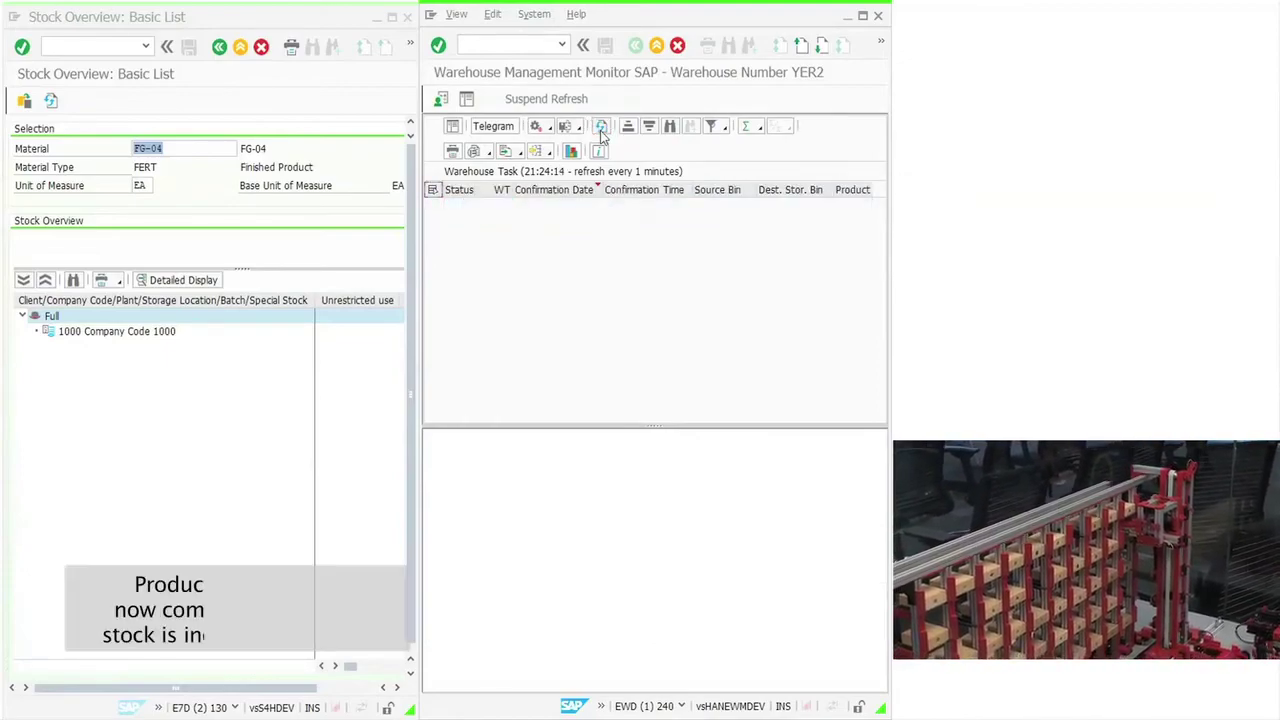
left_click(56, 103)
left_click(56, 103)
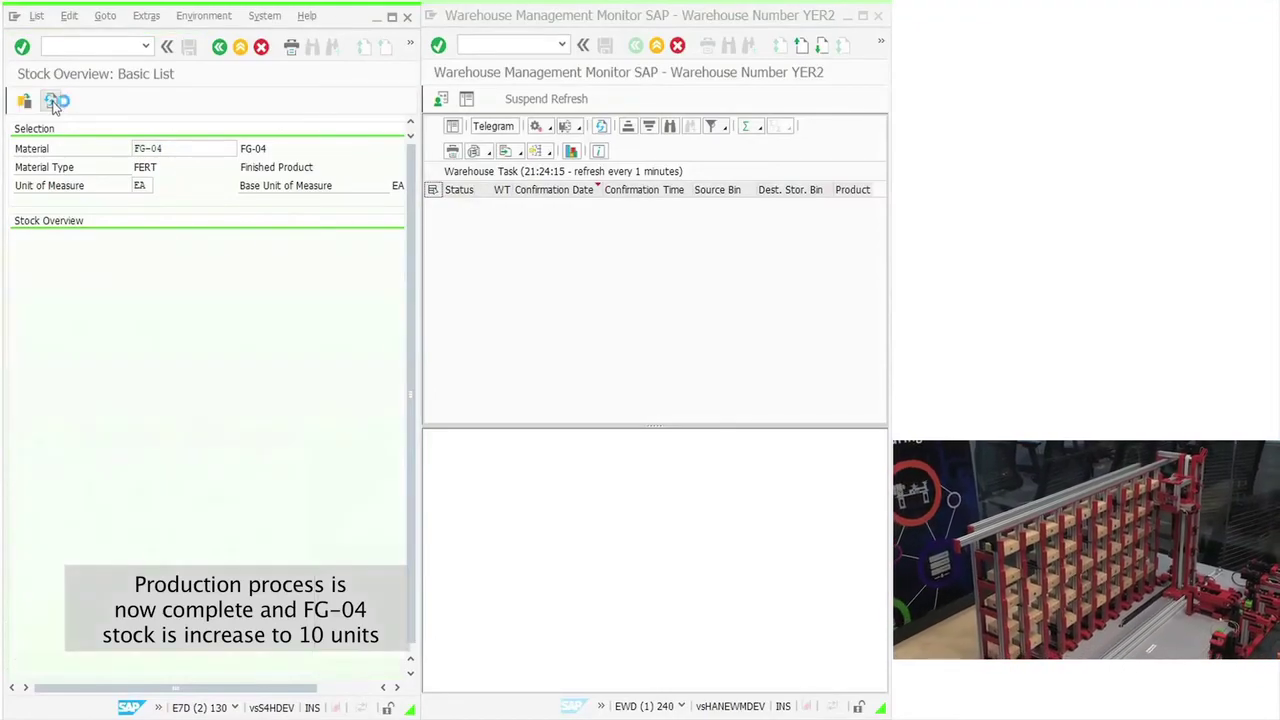